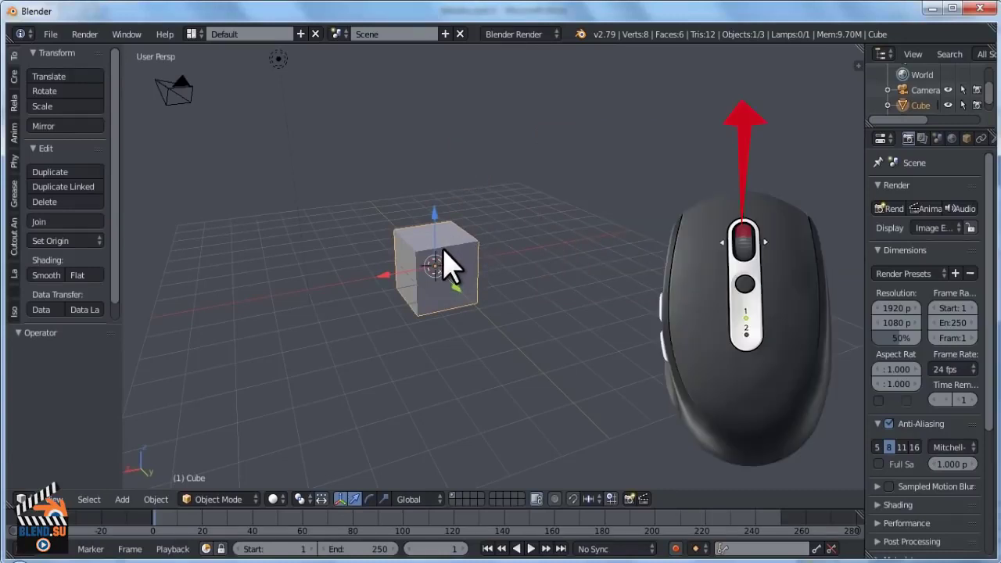
- Examine the default cube scene by zooming, panning and orbiting around the cube, camera and lamp
scroll(426, 257, up, 5)
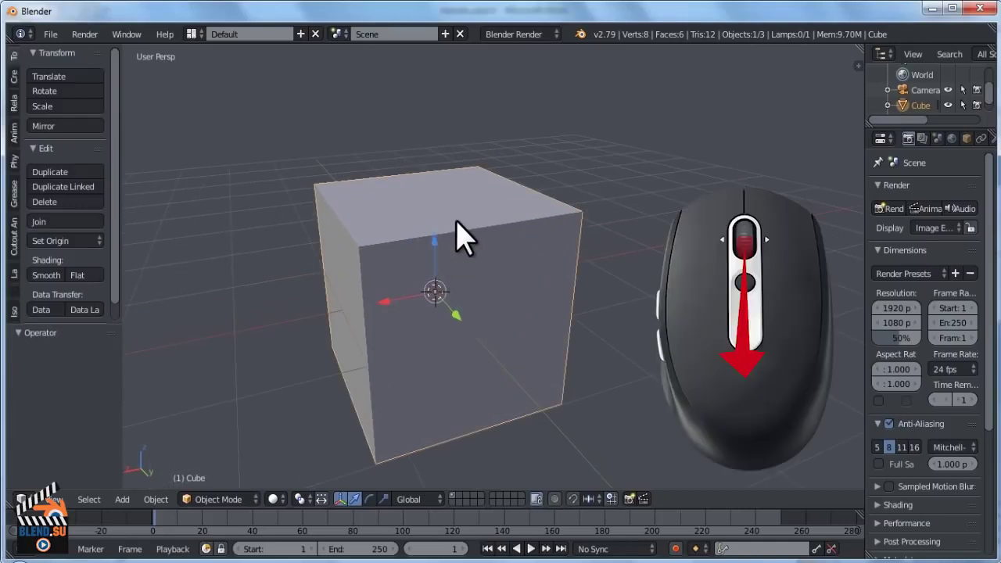
scroll(462, 234, down, 6)
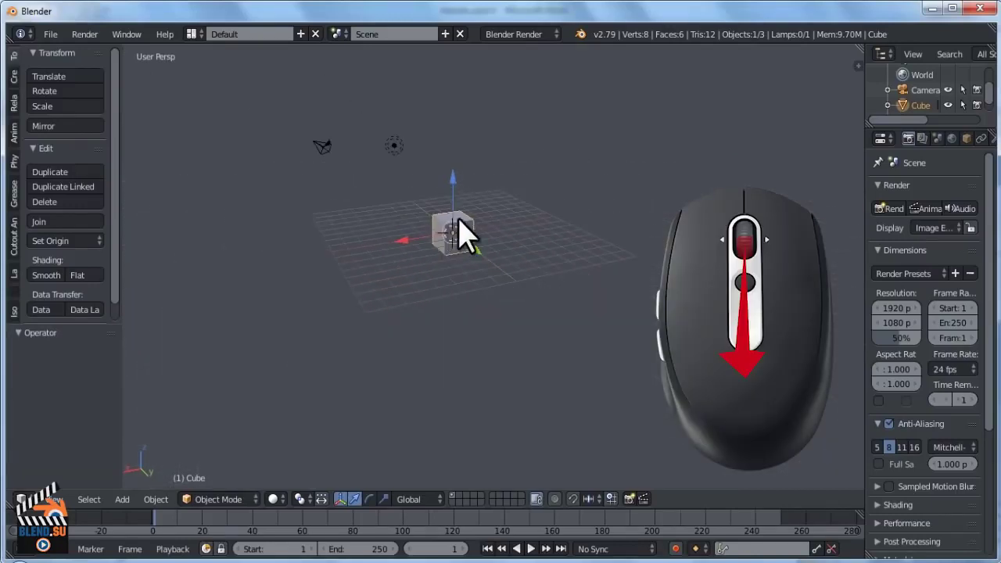
scroll(438, 250, up, 6)
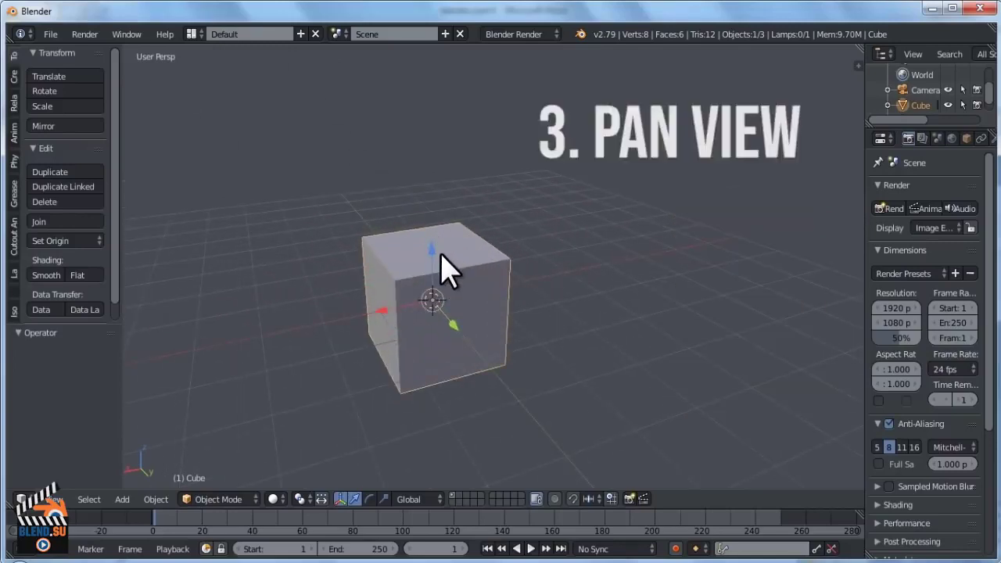
mouse_move(442, 297)
middle_down()
mouse_move(503, 302)
mouse_move(440, 286)
middle_up()
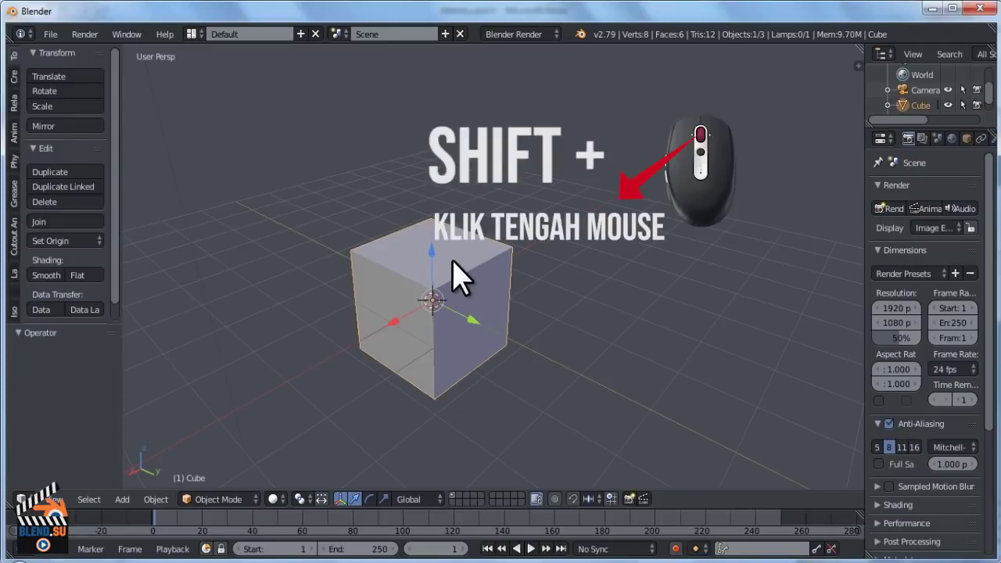
shift+middle_drag(461, 278, 516, 219)
scroll(516, 205, up, 1)
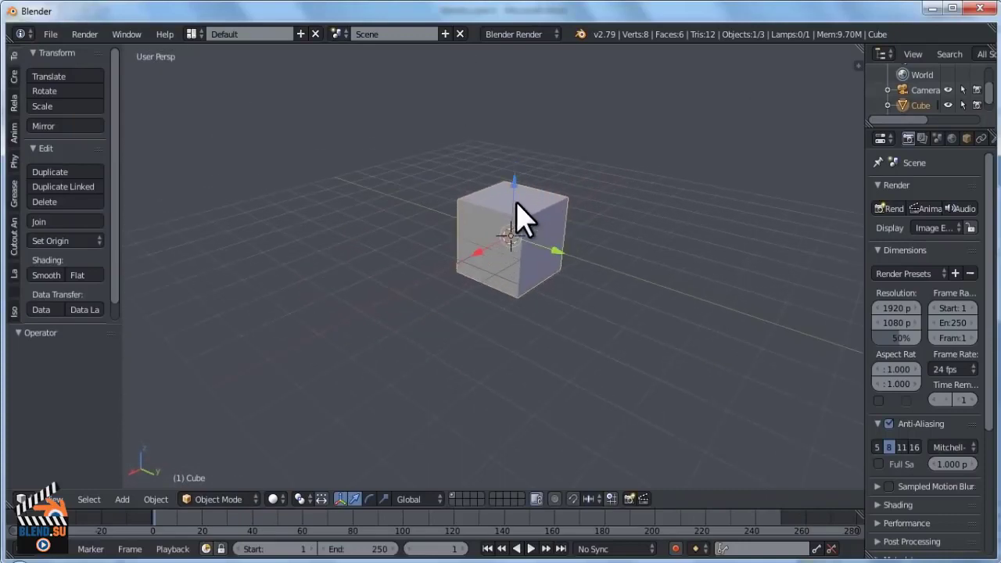
middle_drag(514, 183, 466, 223)
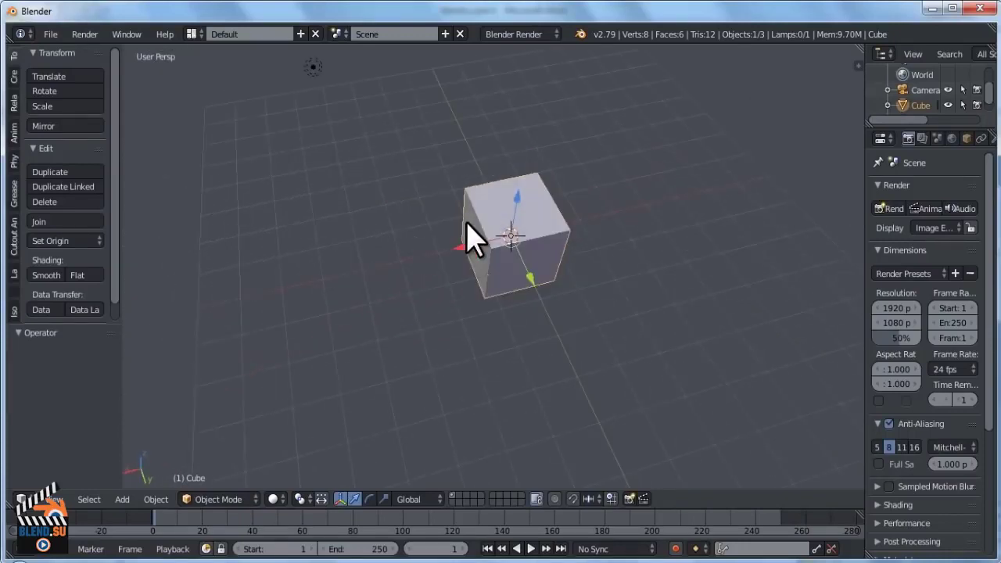
middle_drag(571, 275, 721, 220)
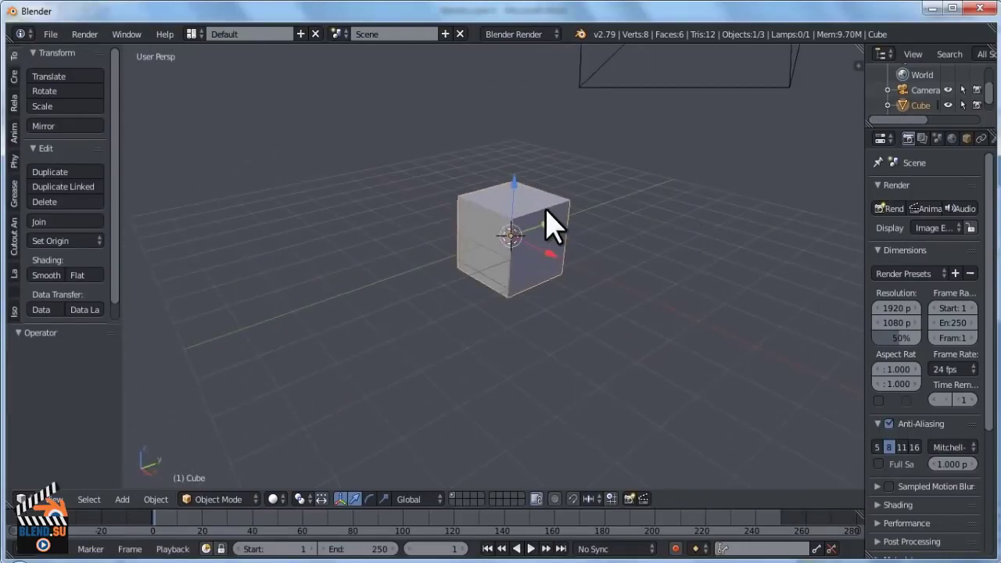
scroll(552, 199, up, 2)
middle_drag(626, 207, 403, 262)
scroll(438, 252, down, 3)
middle_drag(489, 242, 532, 252)
scroll(594, 242, down, 5)
middle_drag(610, 164, 613, 125)
scroll(541, 162, up, 2)
middle_drag(646, 157, 594, 200)
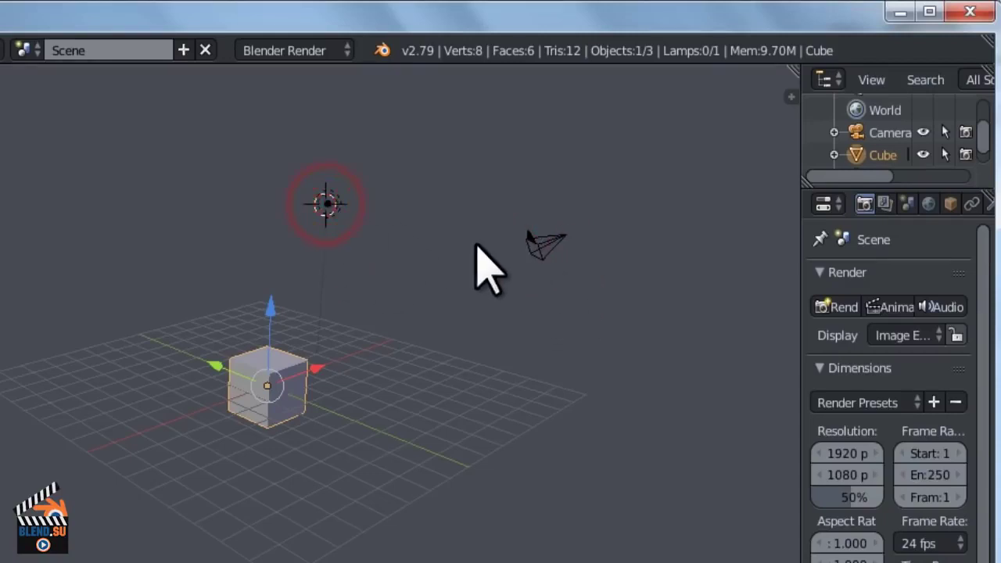
- Select the camera and then the cube in the 3D view, and enlarge the outliner to show all scene objects
right_click(539, 244)
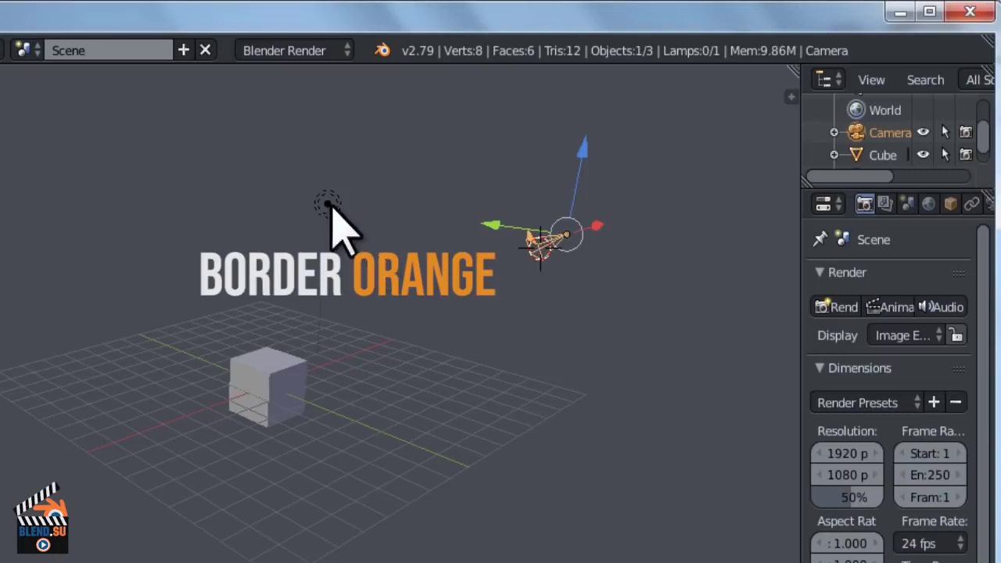
right_click(247, 351)
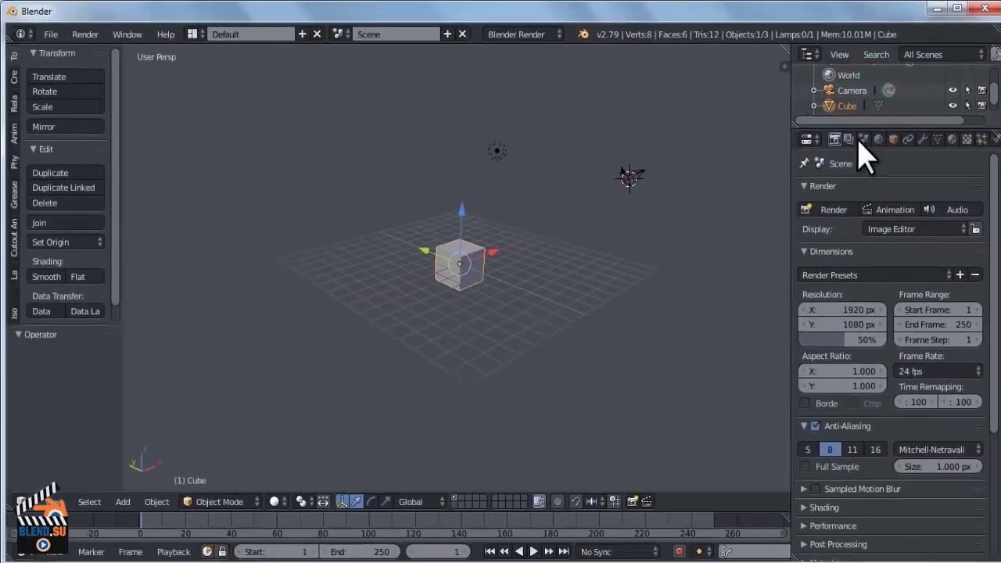
drag(901, 128, 901, 245)
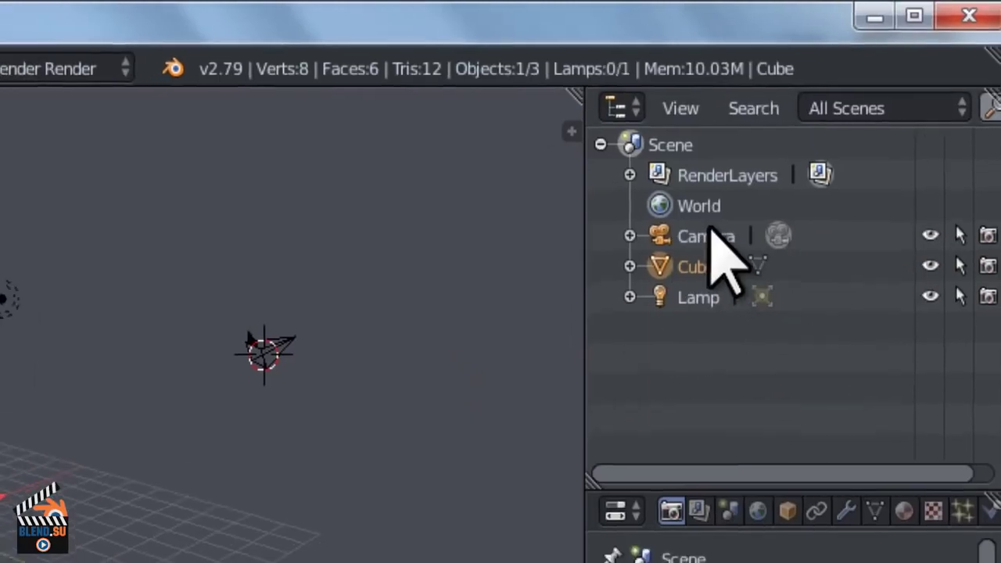
- Select the Camera, Cube and Lamp in turn from the outliner list, finishing on the Camera
click(708, 234)
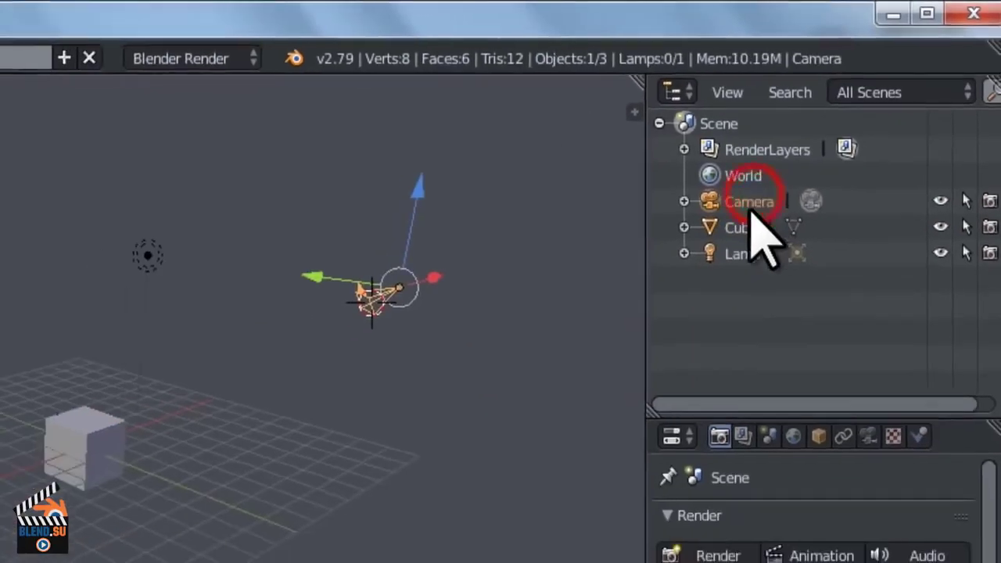
click(709, 263)
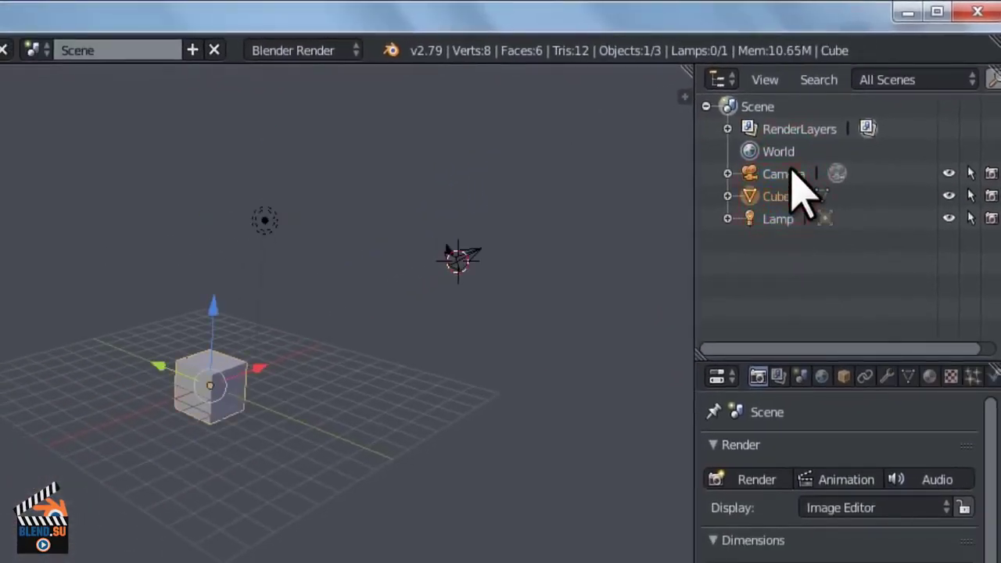
click(784, 174)
click(774, 196)
click(778, 219)
click(782, 173)
click(774, 197)
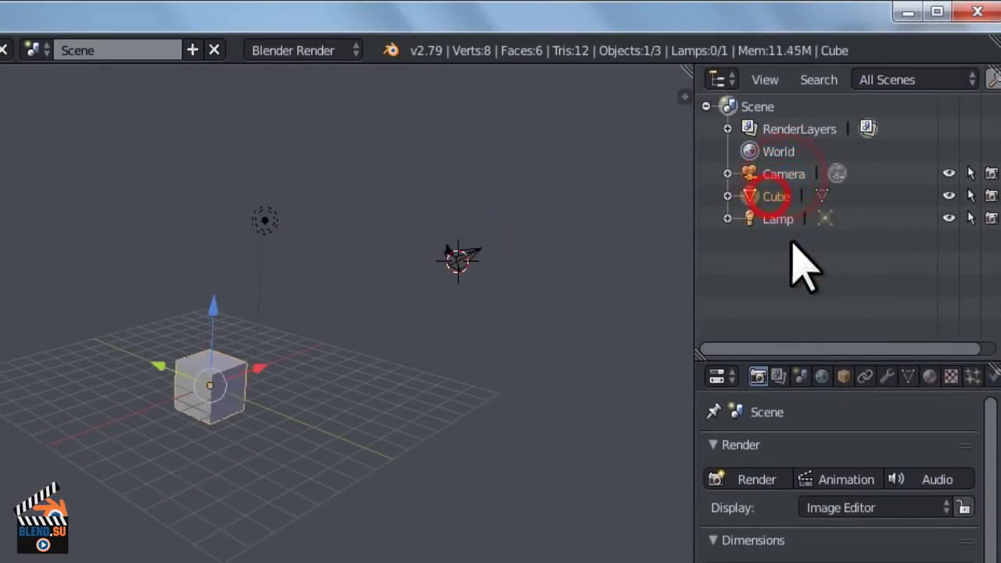
click(778, 219)
click(776, 197)
click(784, 174)
click(774, 196)
click(777, 219)
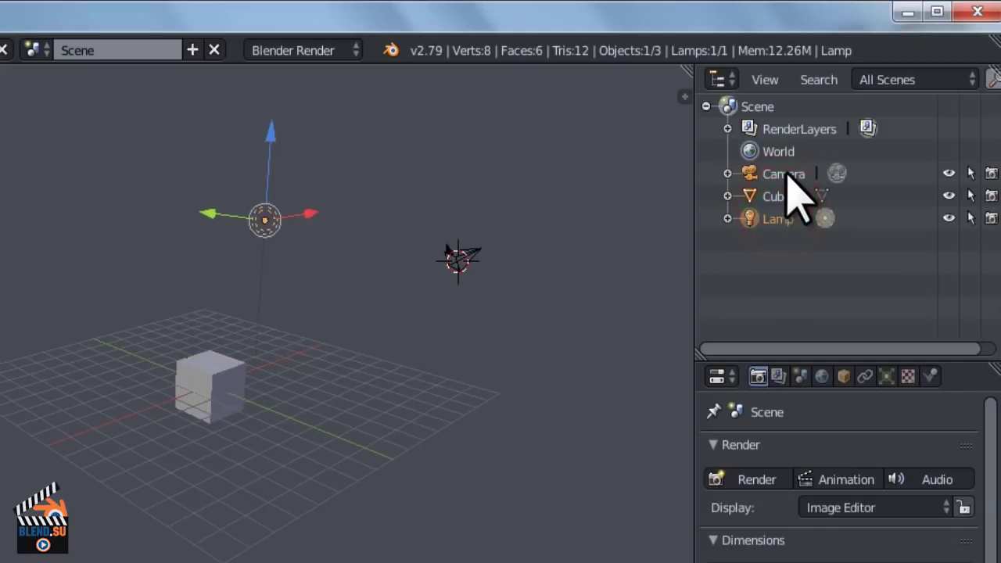
click(790, 175)
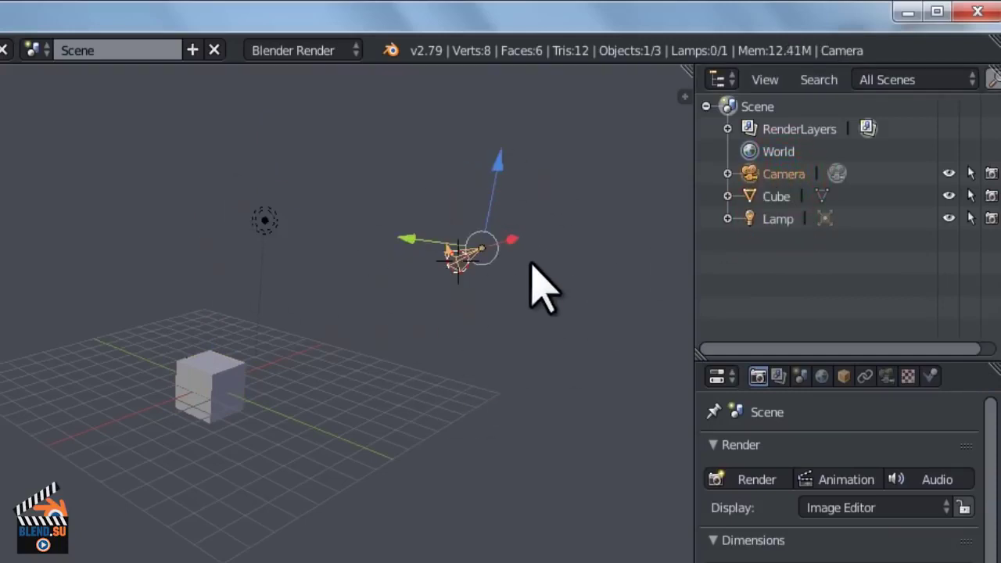
click(776, 196)
click(783, 173)
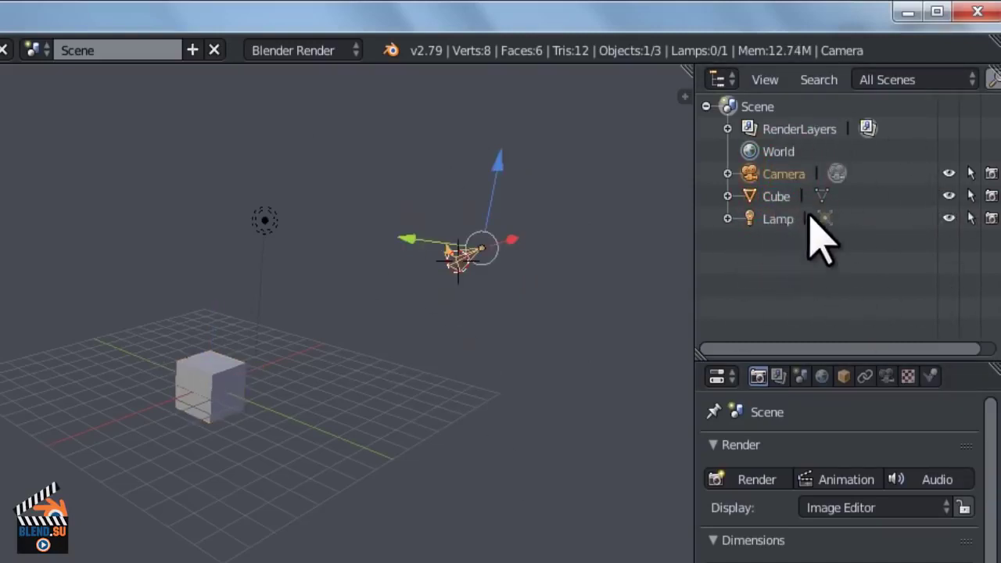
- Show the object operations for the Cube in the outliner, dismiss them and reselect the Camera, Lamp and Cube in turn
click(774, 197)
right_click(774, 196)
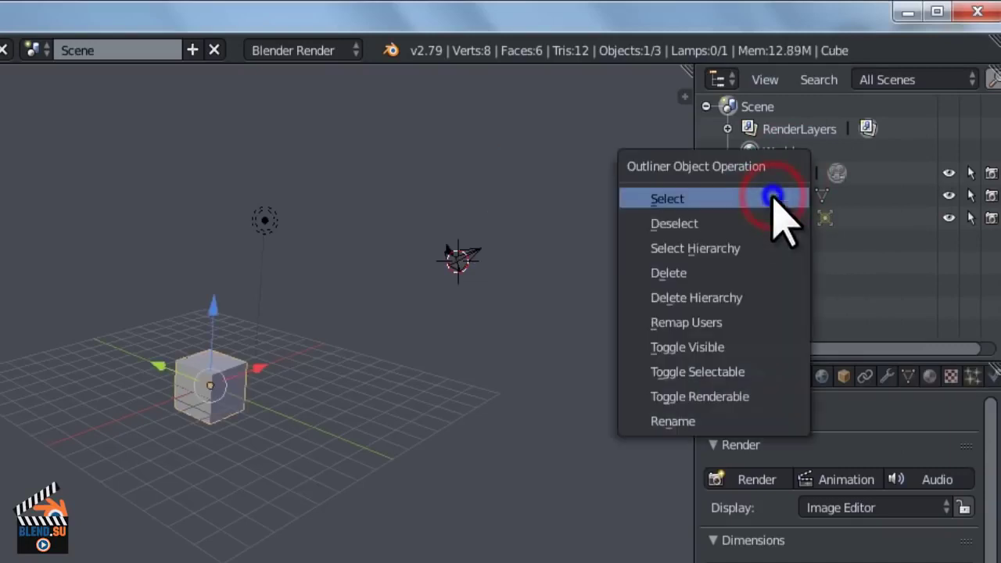
click(897, 191)
click(846, 125)
click(839, 156)
click(840, 141)
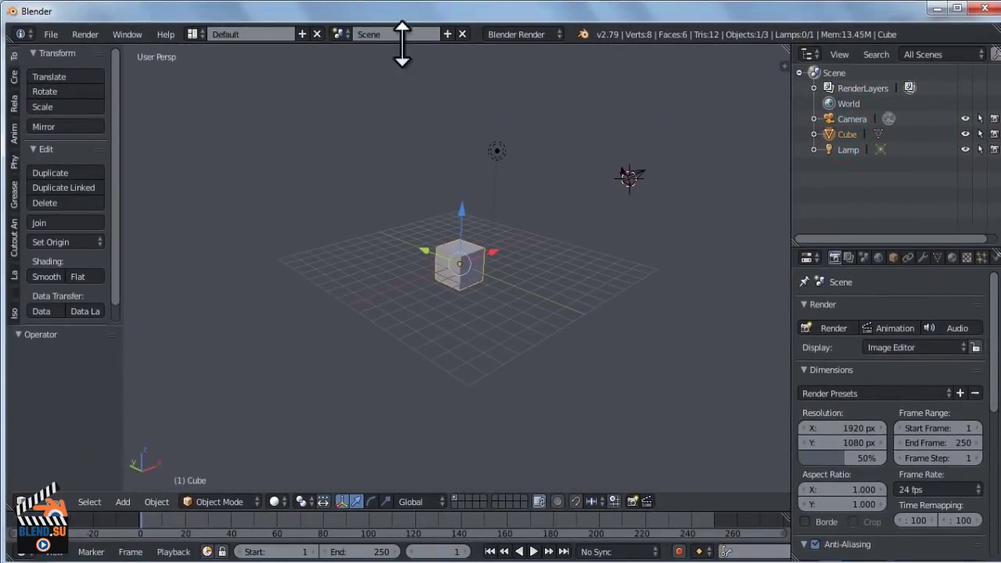
- Select the lamp, camera and cube in turn directly in the 3D view, finishing on the lamp
right_click(499, 154)
right_click(631, 167)
right_click(462, 248)
right_click(486, 143)
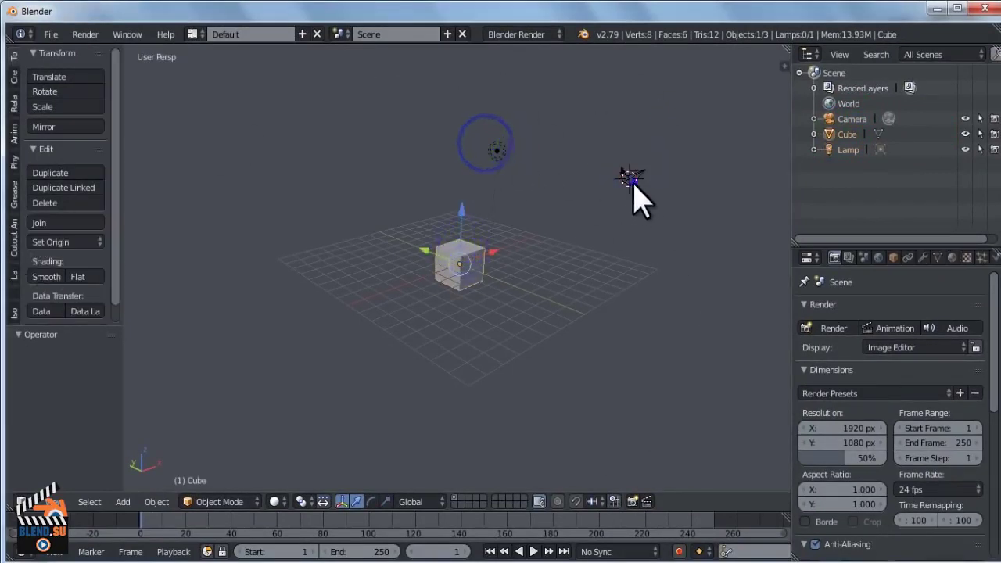
right_click(632, 183)
right_click(501, 151)
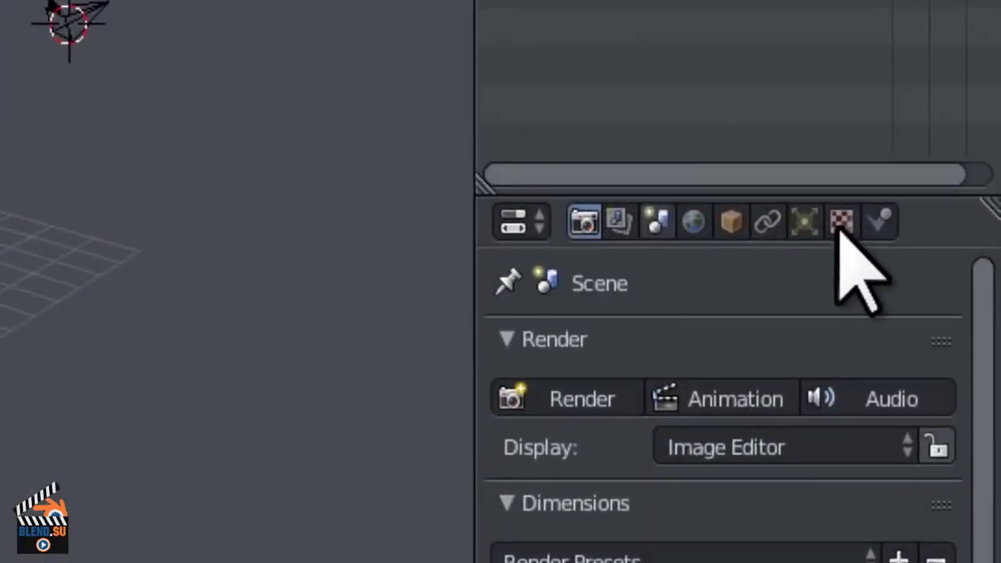
- View the scene and object properties, finishing on the lamp's object constraints
click(657, 222)
click(730, 222)
click(767, 222)
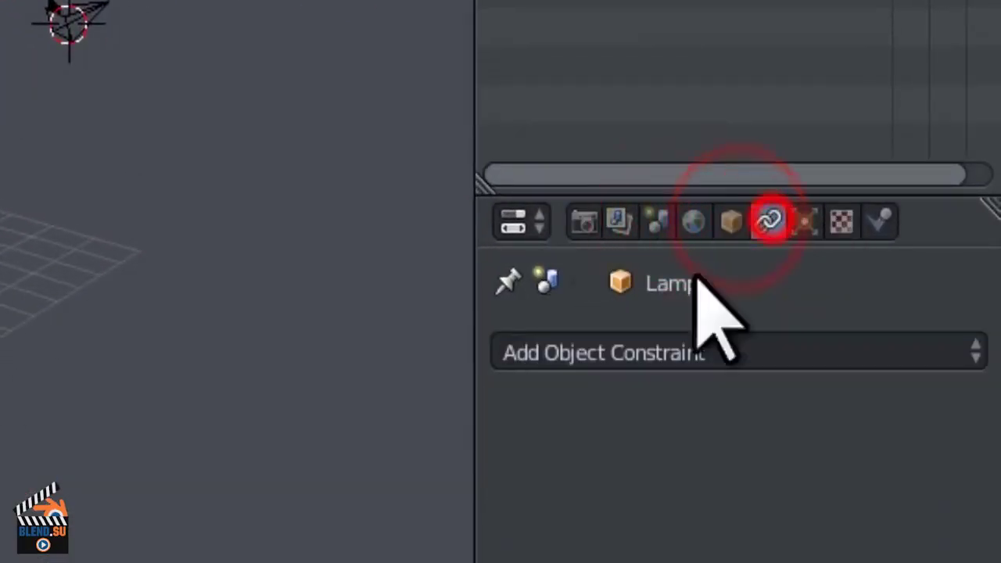
- Select the cube and annotate its X, Y and Z axes with labelled freehand Grease Pencil arrows
right_click(435, 271)
middle_drag(430, 272, 481, 275)
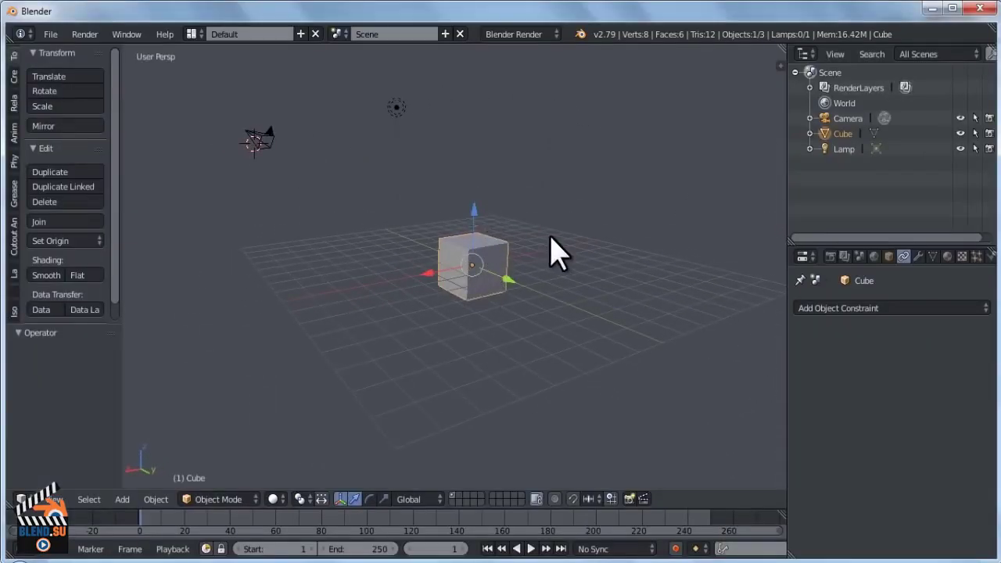
middle_drag(558, 253, 536, 260)
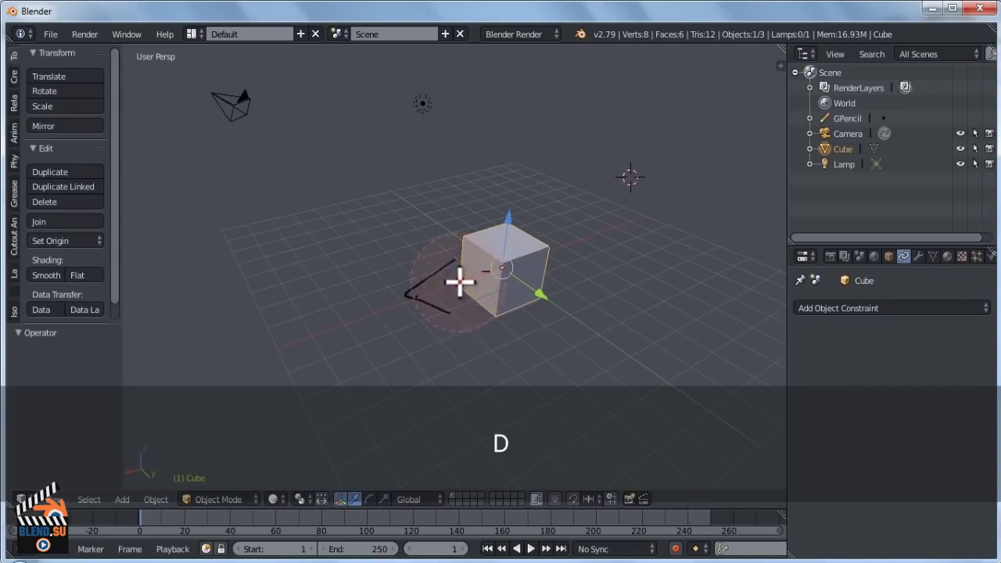
middle_drag(492, 276, 463, 273)
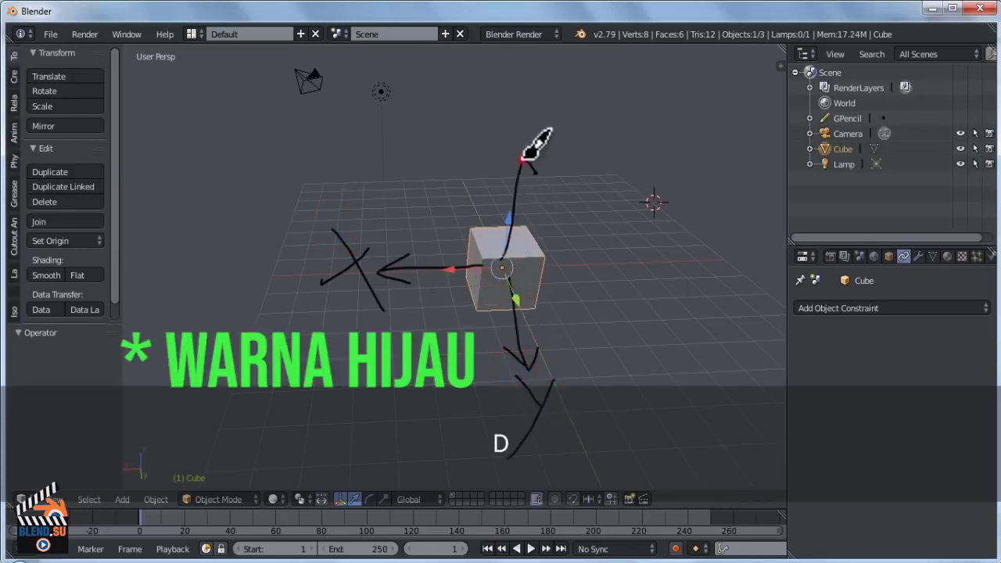
middle_drag(651, 280, 592, 261)
key(d)
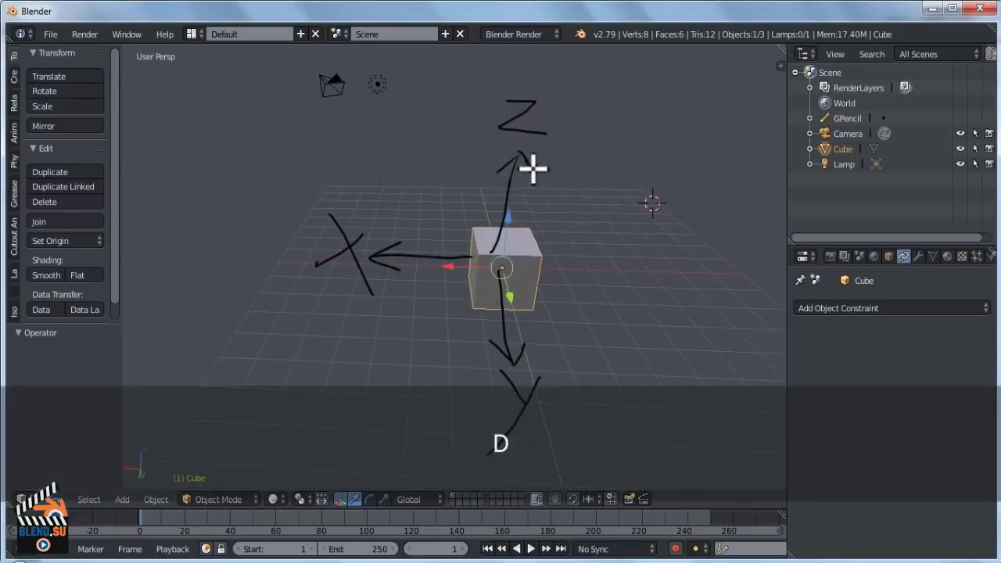
- Erase the freehand Grease Pencil axis arrows and letters around the cube
right_drag(517, 153, 516, 133)
middle_drag(607, 391, 488, 278)
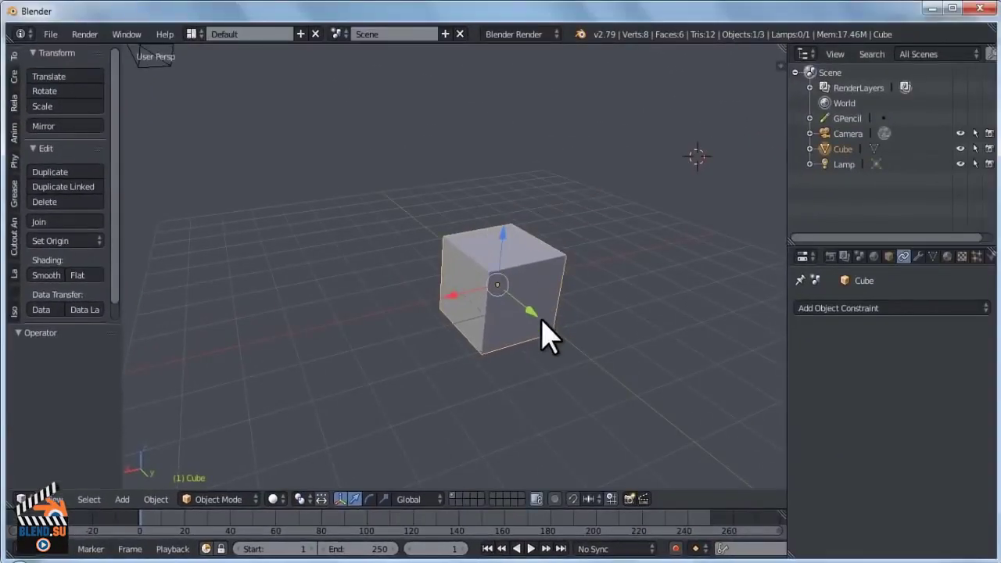
- Move the cube along the X axis only, by about -0.131
middle_drag(561, 333, 534, 265)
scroll(522, 266, down, 2)
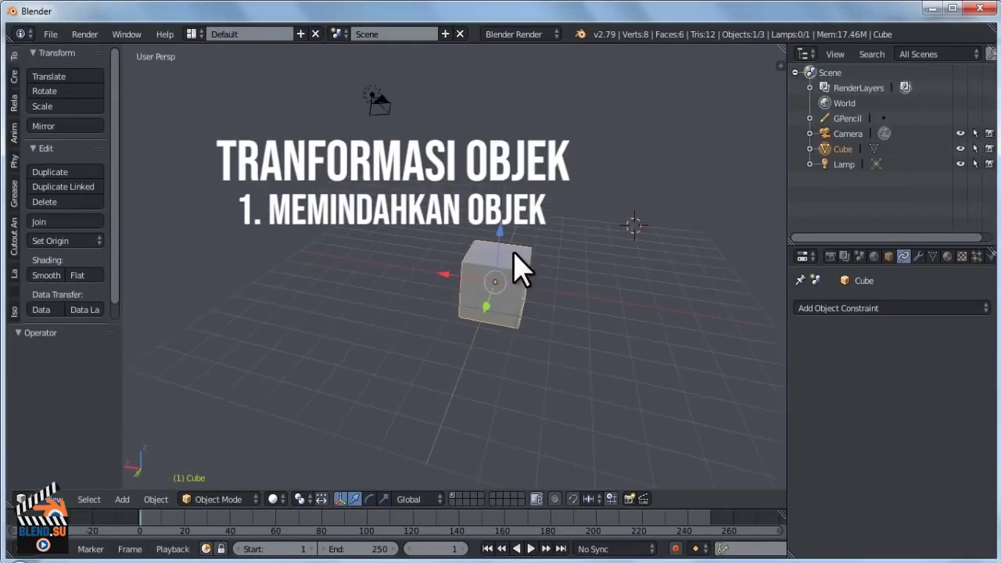
middle_drag(490, 289, 467, 270)
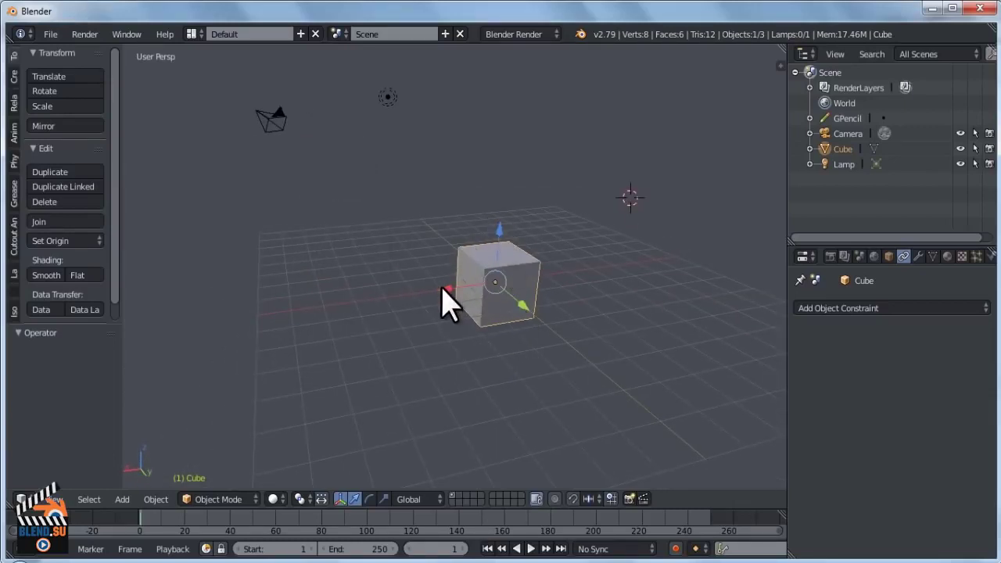
middle_drag(532, 295, 480, 283)
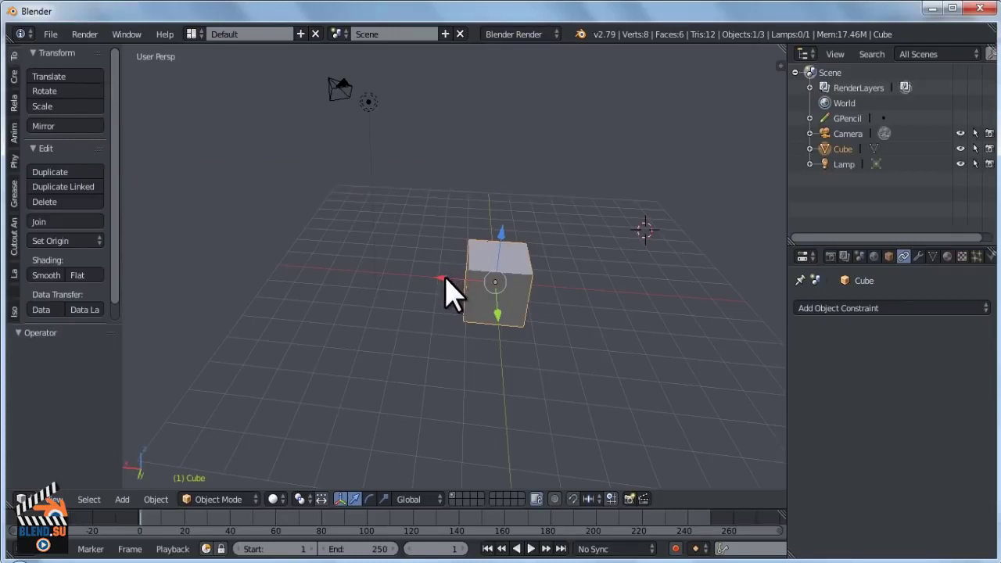
drag(444, 277, 456, 294)
- Raise the cube along the Z axis only, by about 1.919
middle_drag(455, 294, 496, 286)
middle_drag(512, 244, 503, 235)
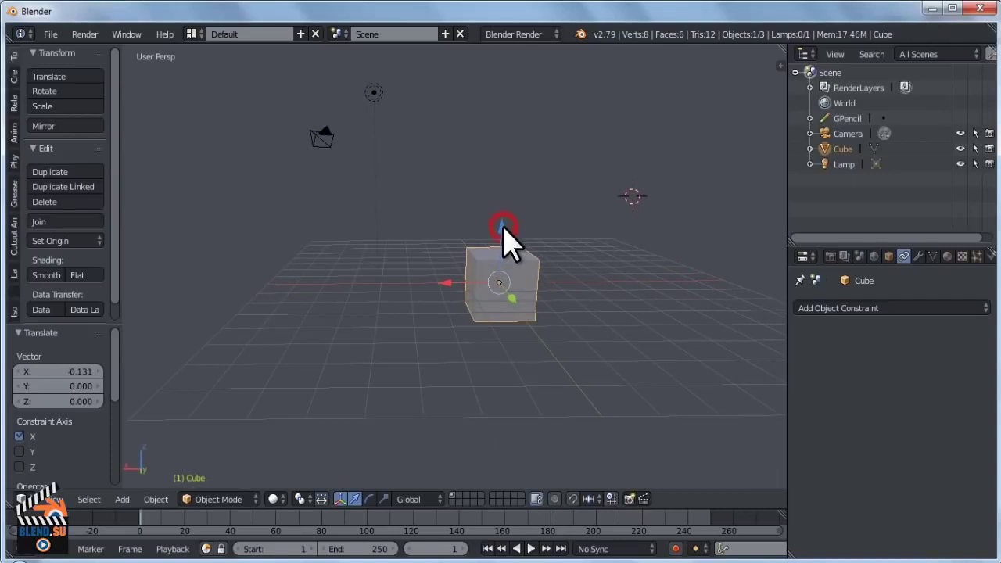
drag(501, 227, 524, 183)
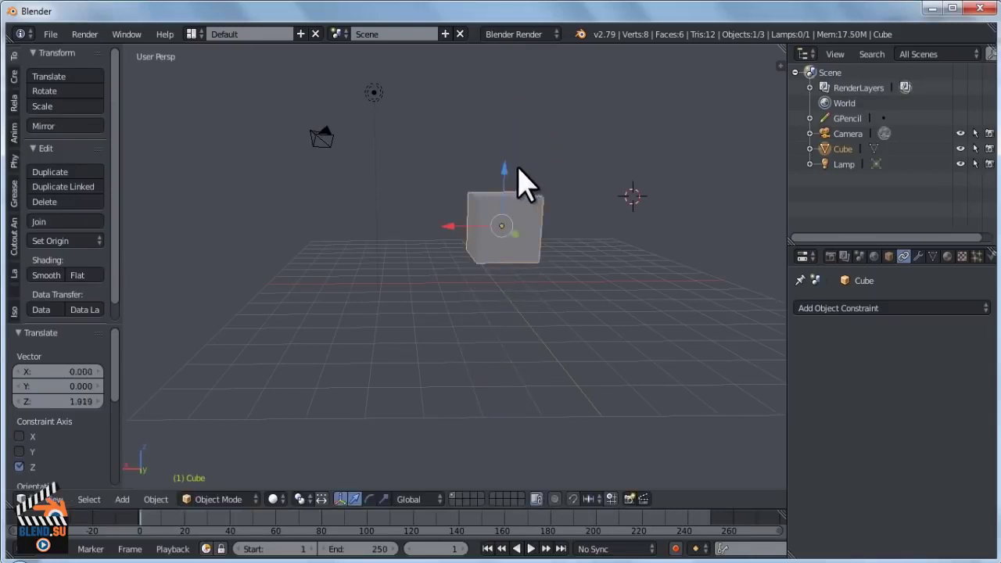
- Move the cube along the Y axis only, by about -1.315
middle_drag(525, 183, 547, 282)
drag(521, 260, 518, 228)
- Switch the cube's transform manipulator from translation to rotation and view its rotation rings from several angles
middle_drag(518, 228, 477, 183)
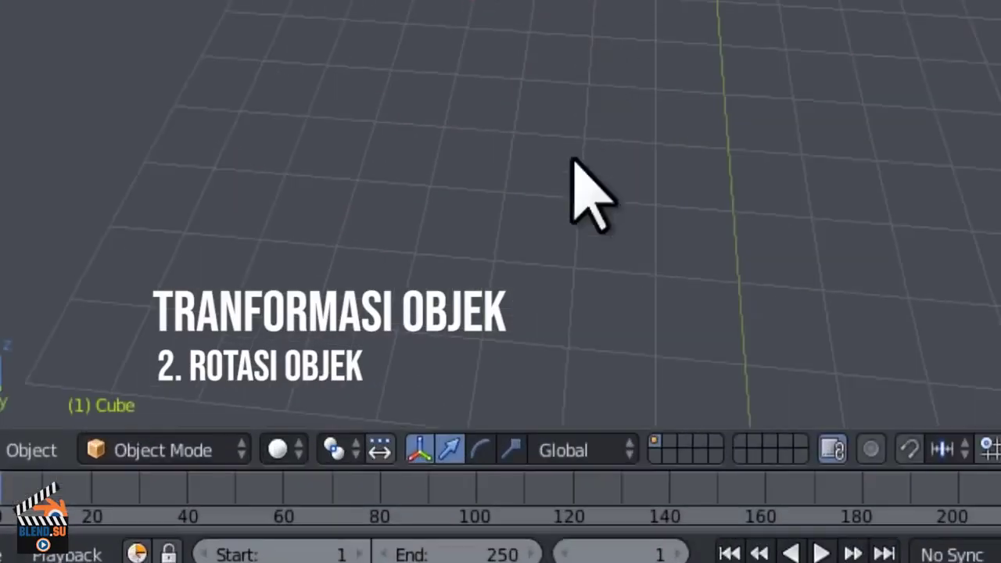
click(480, 450)
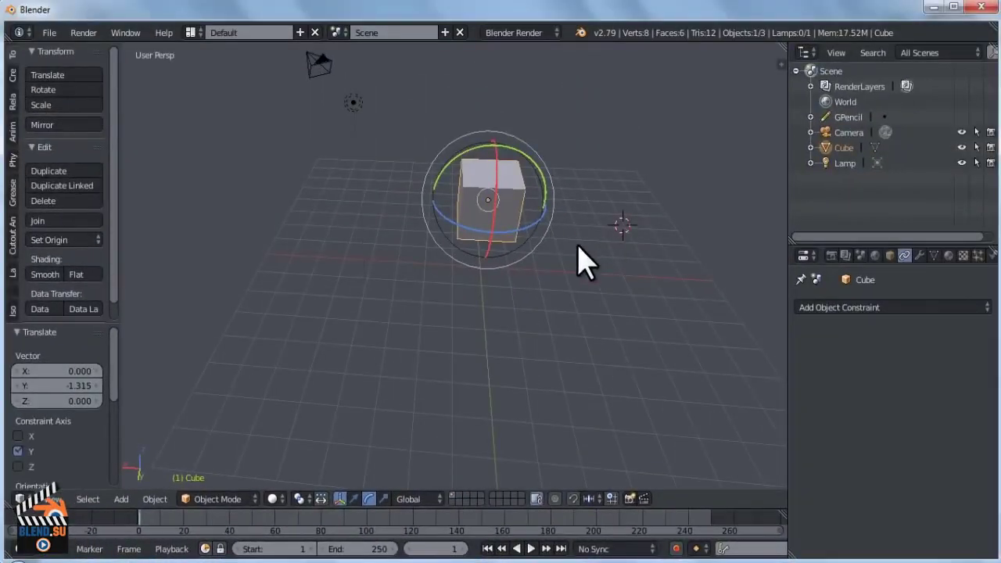
mouse_move(579, 262)
middle_down()
mouse_move(447, 224)
mouse_move(579, 252)
middle_up()
middle_drag(512, 134, 468, 252)
middle_drag(480, 149, 526, 213)
middle_drag(576, 264, 512, 189)
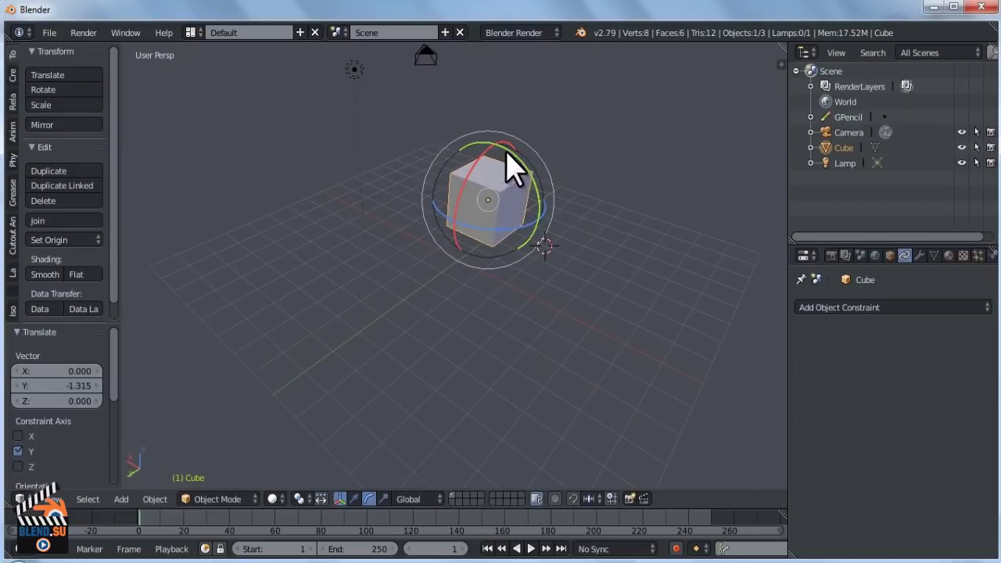
- Rotate the cube around the X axis only, by about -1495°
middle_drag(487, 198, 466, 167)
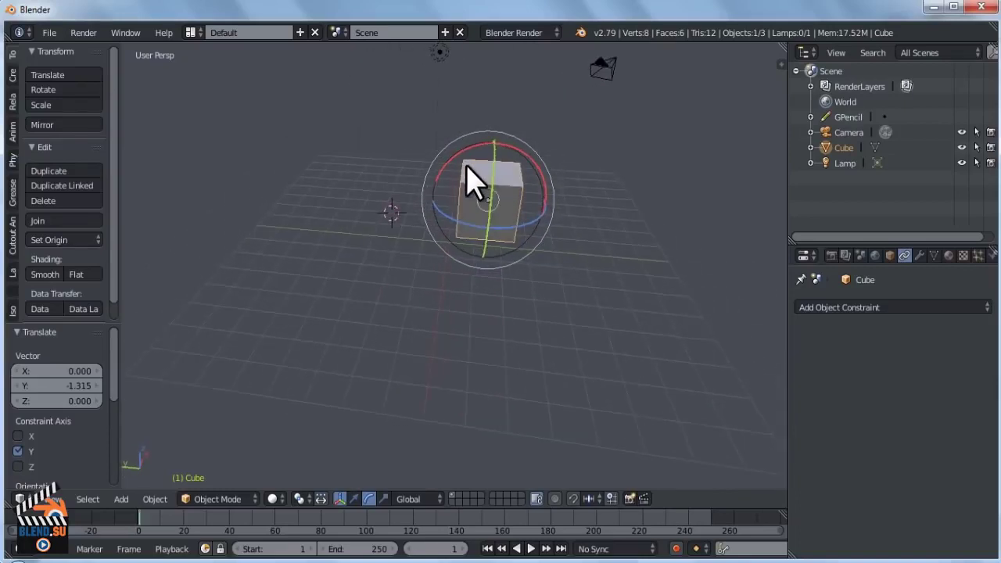
drag(479, 144, 468, 148)
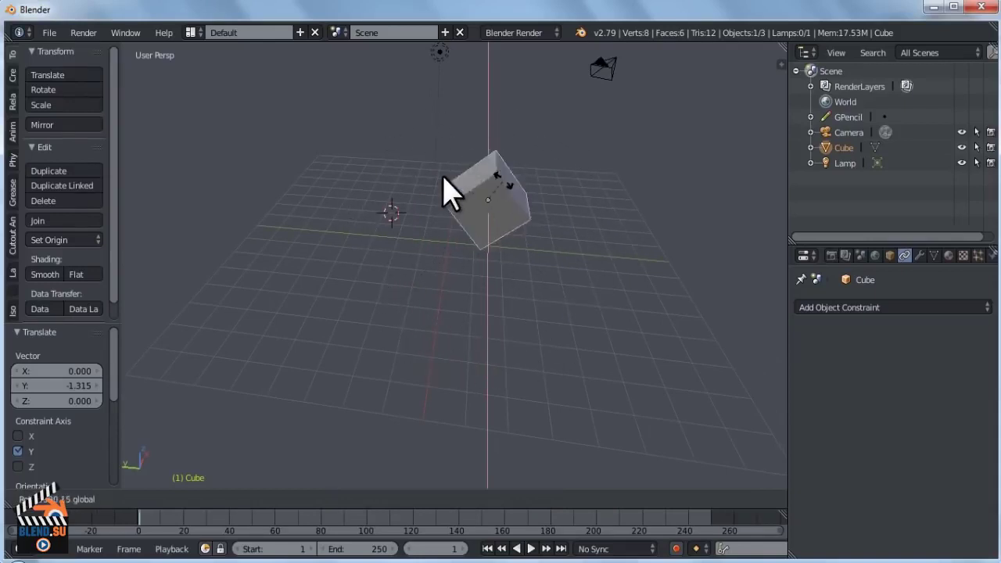
drag(443, 180, 444, 181)
- Rotate the cube several times around the Z axis only, by about 1015° in total
middle_drag(446, 181, 501, 223)
drag(524, 237, 536, 234)
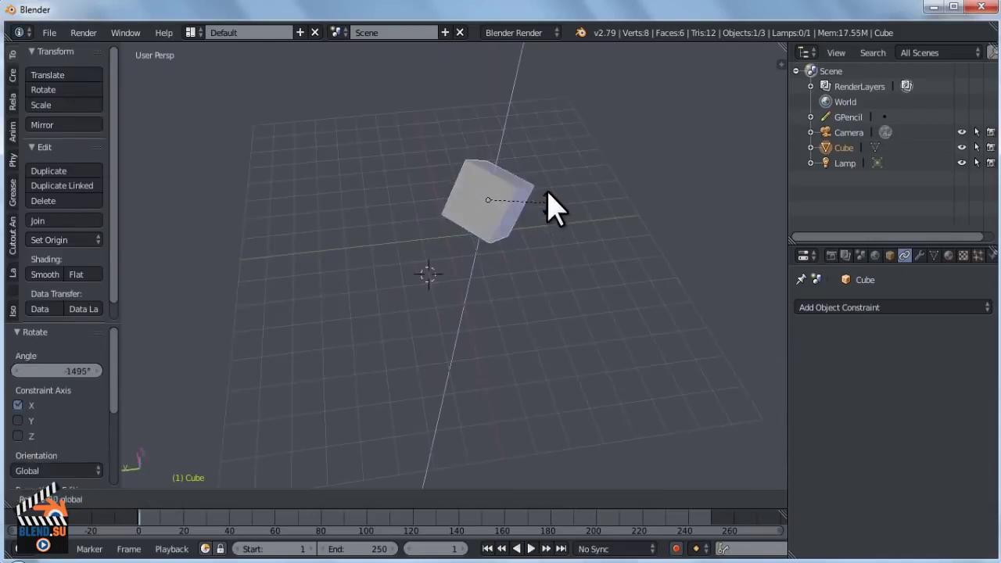
drag(547, 193, 541, 202)
drag(523, 238, 486, 133)
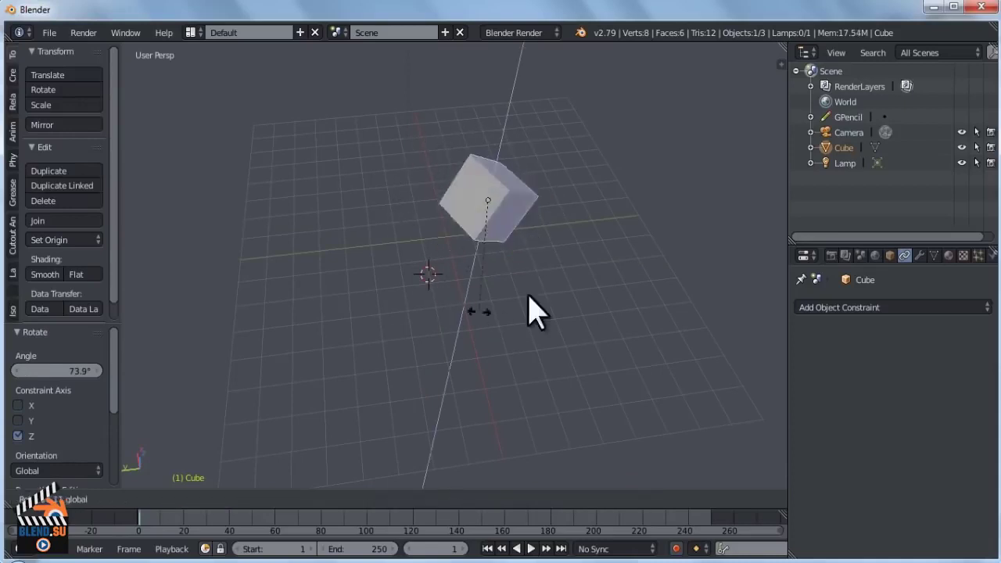
drag(528, 296, 560, 144)
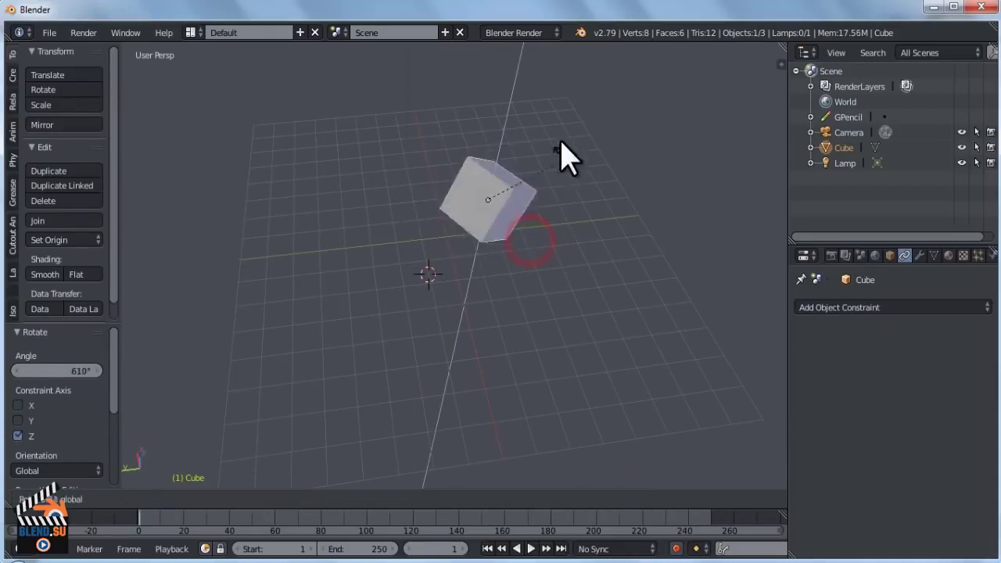
drag(509, 264, 485, 124)
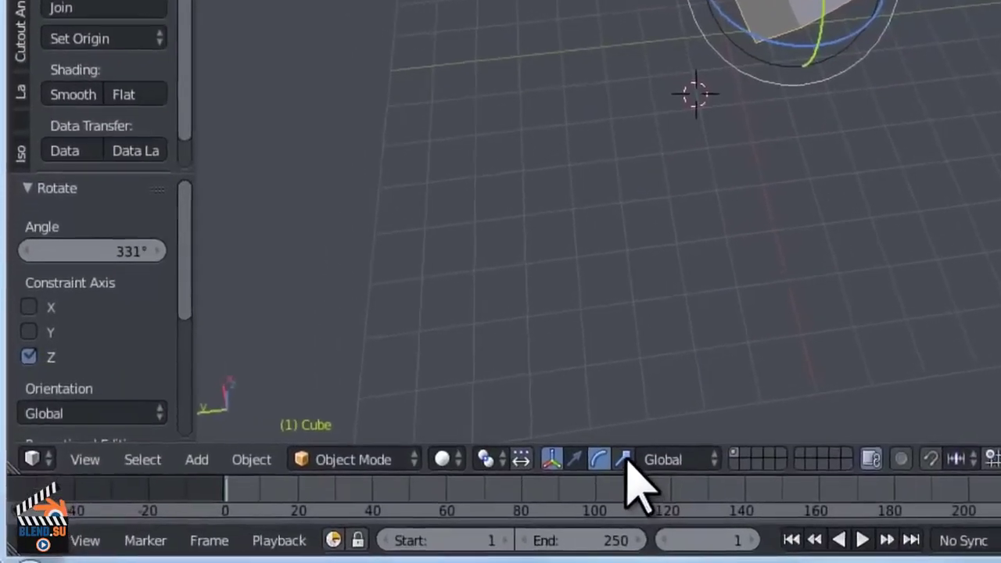
- Switch the cube's transform manipulator from rotation to scaling and stretch the cube along the Z axis
click(383, 499)
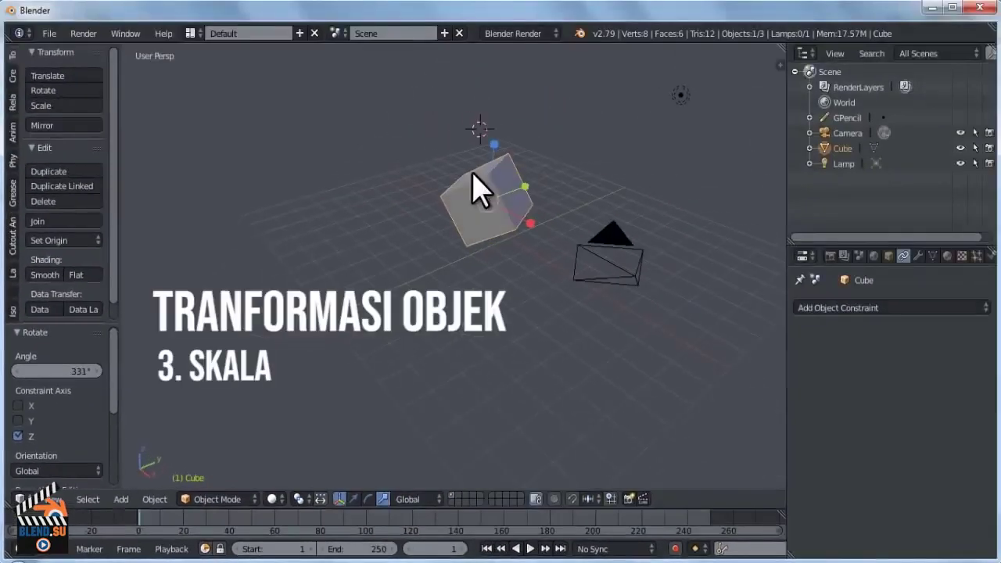
middle_drag(434, 186, 485, 229)
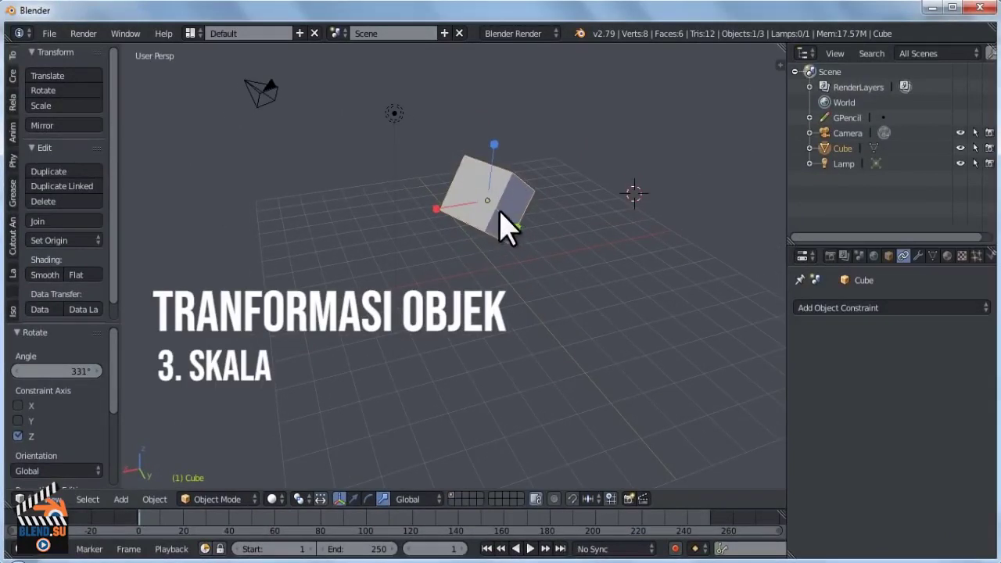
middle_drag(428, 230, 524, 184)
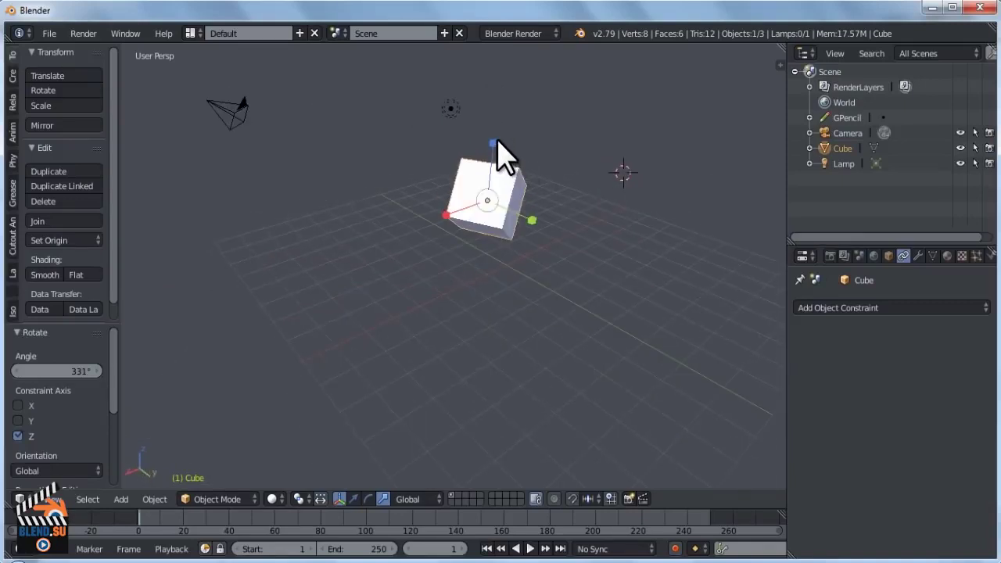
drag(495, 142, 602, 442)
middle_drag(585, 186, 470, 160)
drag(485, 137, 483, 124)
- Scale the cube along the X axis only, by a factor of about 1.975
middle_drag(442, 127, 503, 152)
middle_drag(478, 283, 412, 261)
drag(434, 207, 368, 216)
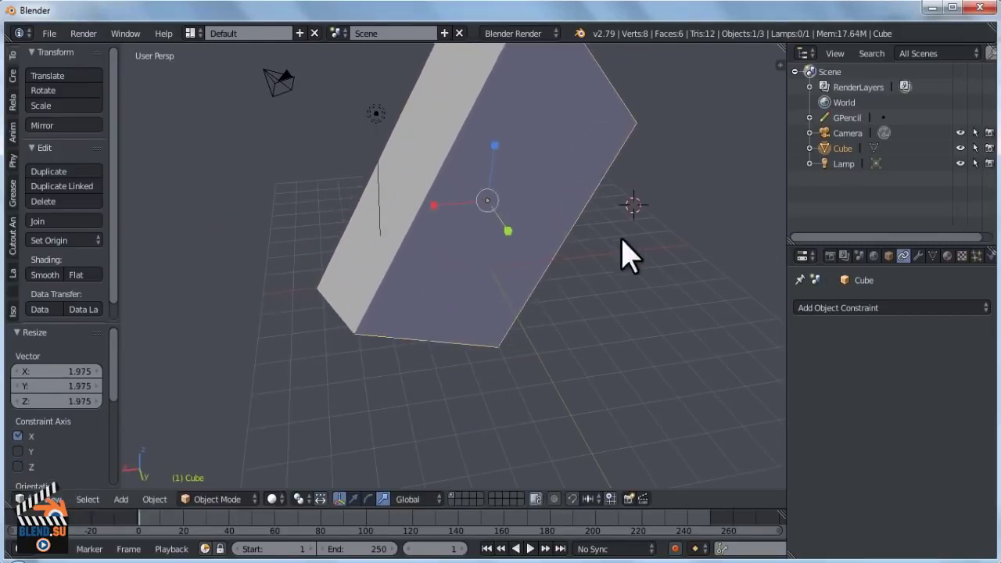
- Show the 3D view's properties region and look through the cube's transform values and the settings below them
scroll(538, 259, down, 3)
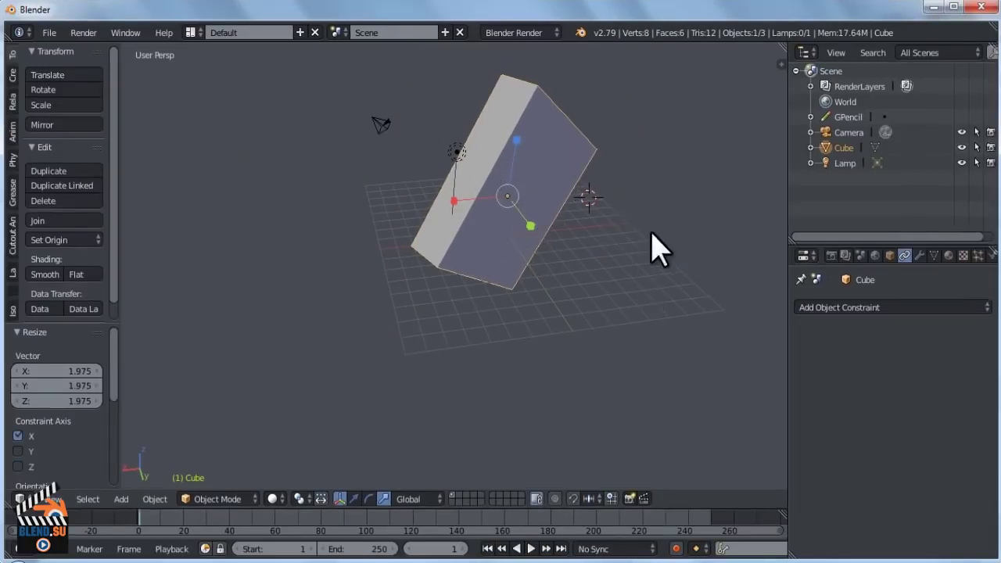
middle_drag(560, 196, 436, 170)
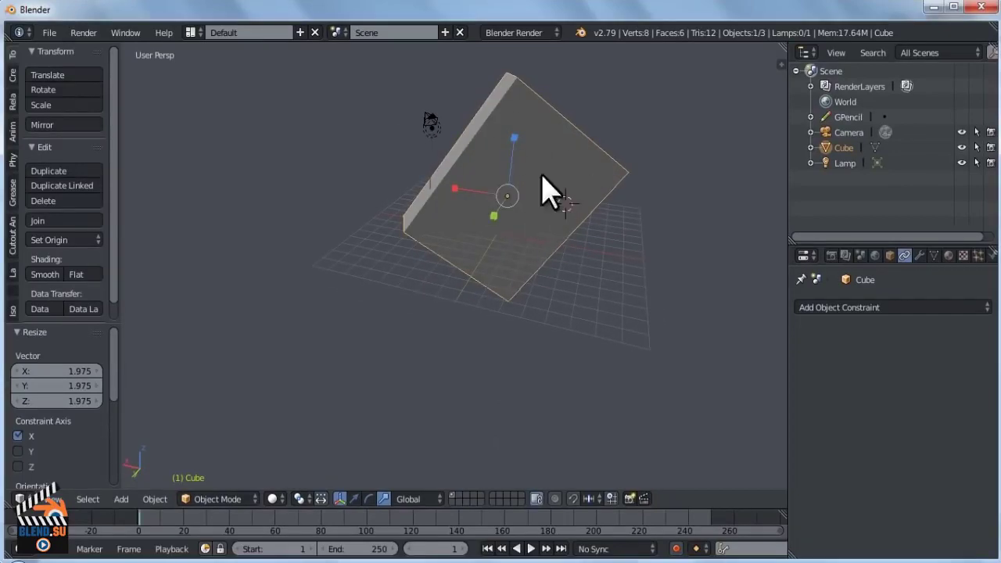
key(n)
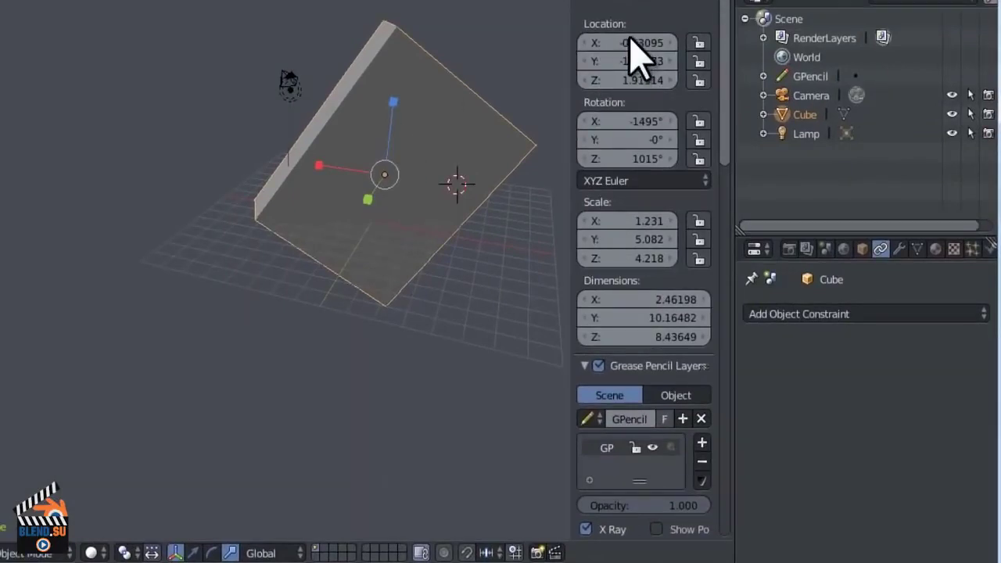
scroll(664, 462, down, 5)
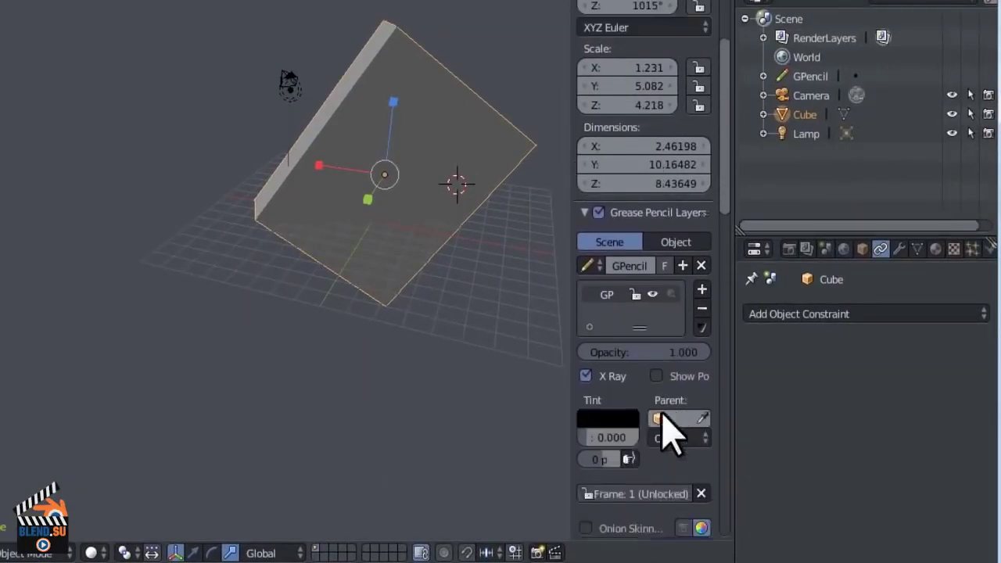
scroll(673, 313, up, 5)
- Hide and show the 3D view's properties region several times, leaving the cube's transform values displayed
key(n)
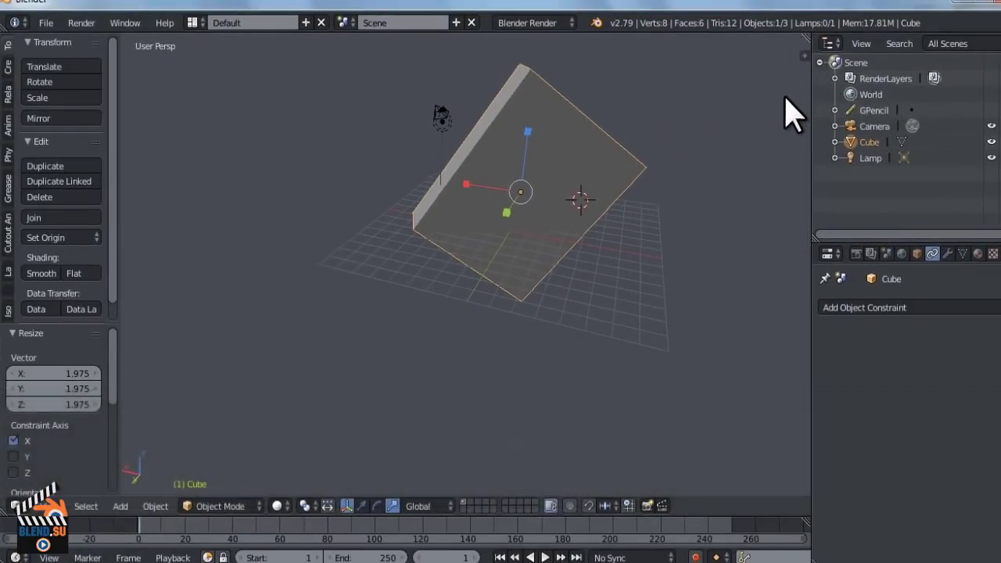
key(n)
key(n)
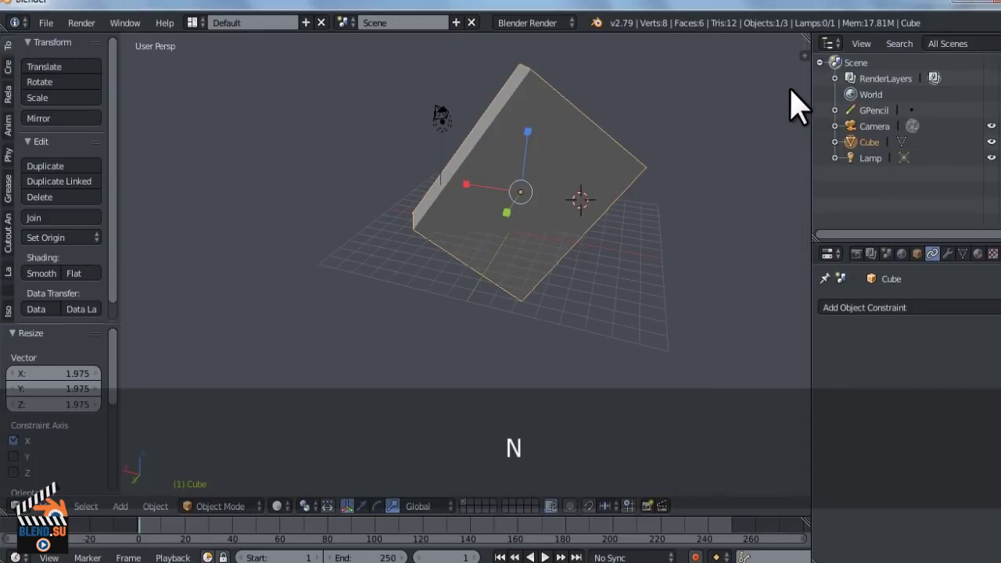
click(804, 57)
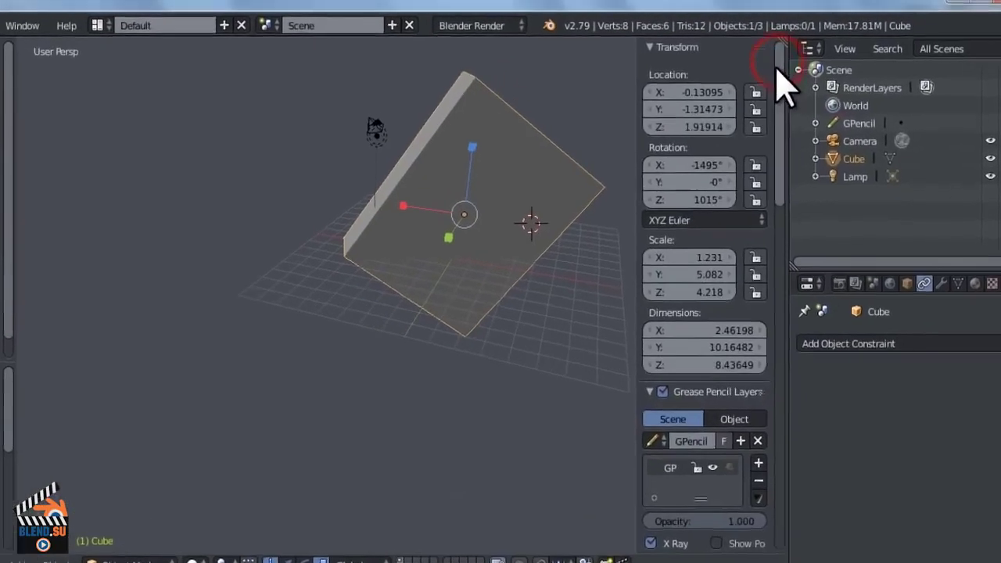
drag(687, 152, 800, 82)
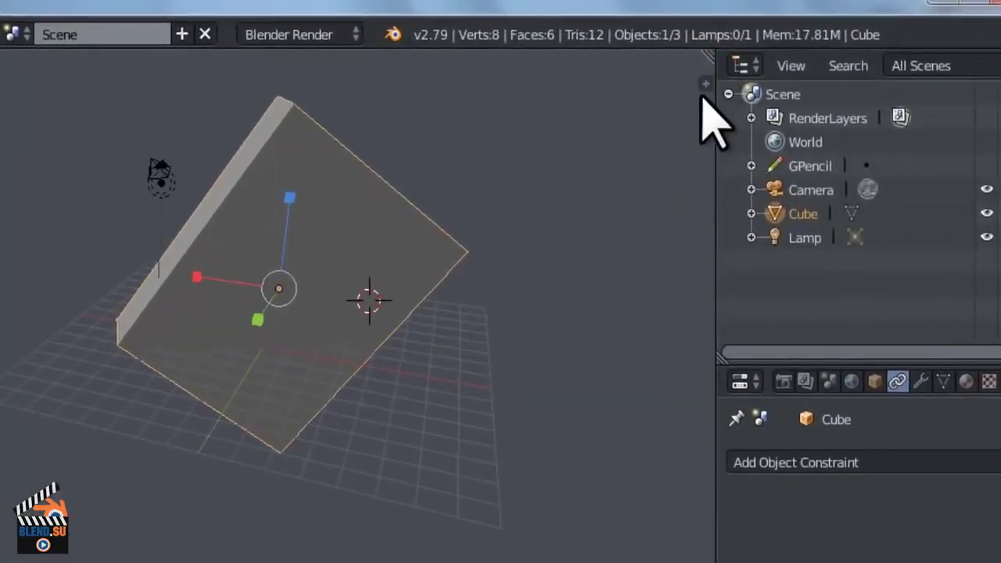
click(704, 83)
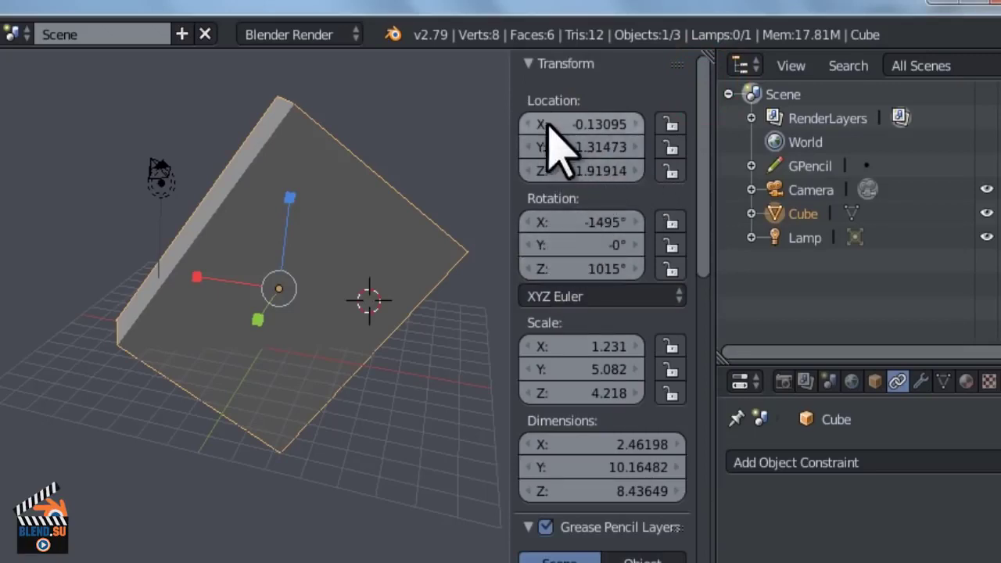
- Examine the cube's location, rotation, scale and dimensions values while viewing it from several angles
middle_drag(222, 231, 268, 208)
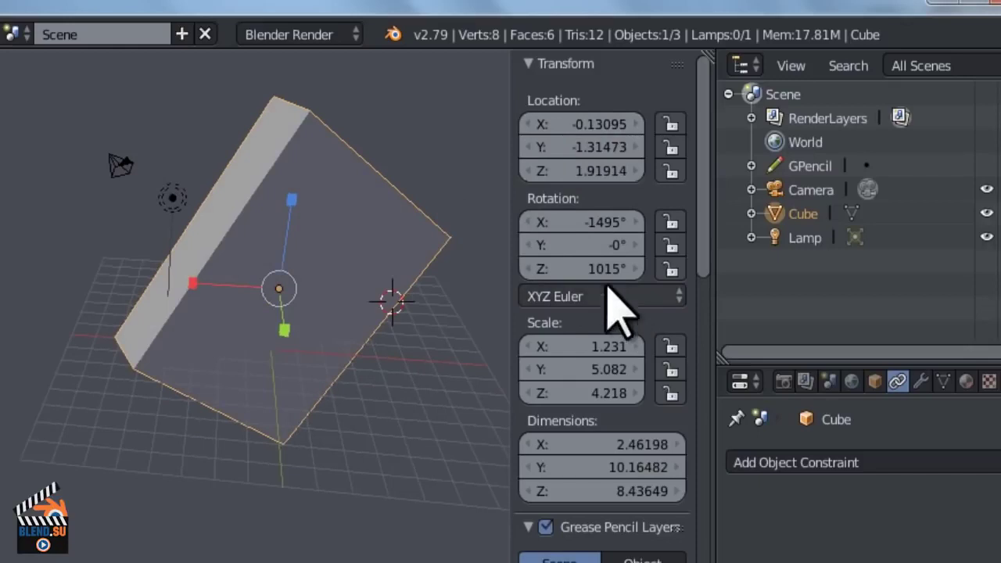
middle_drag(190, 197, 380, 179)
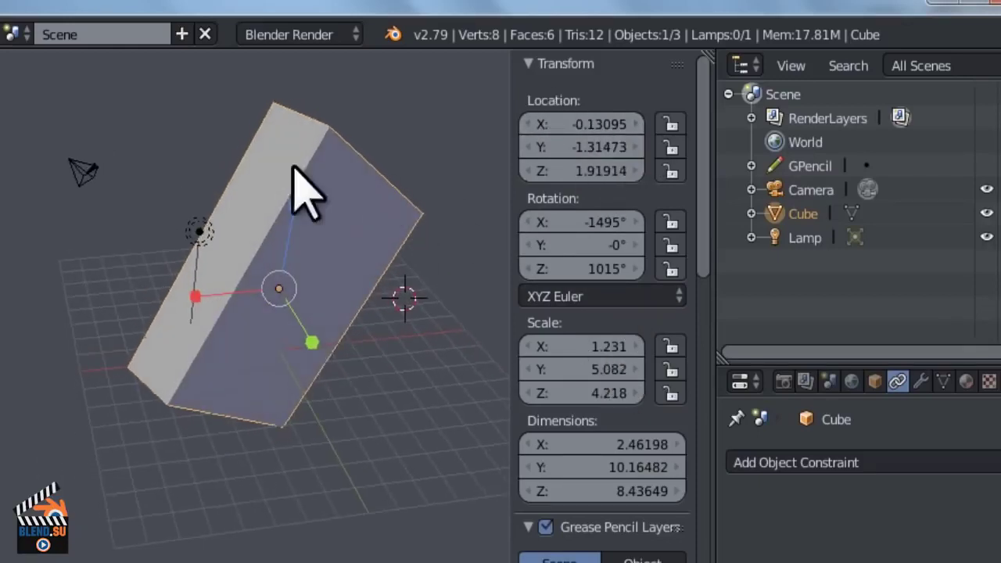
middle_drag(313, 245, 599, 156)
middle_drag(284, 286, 253, 287)
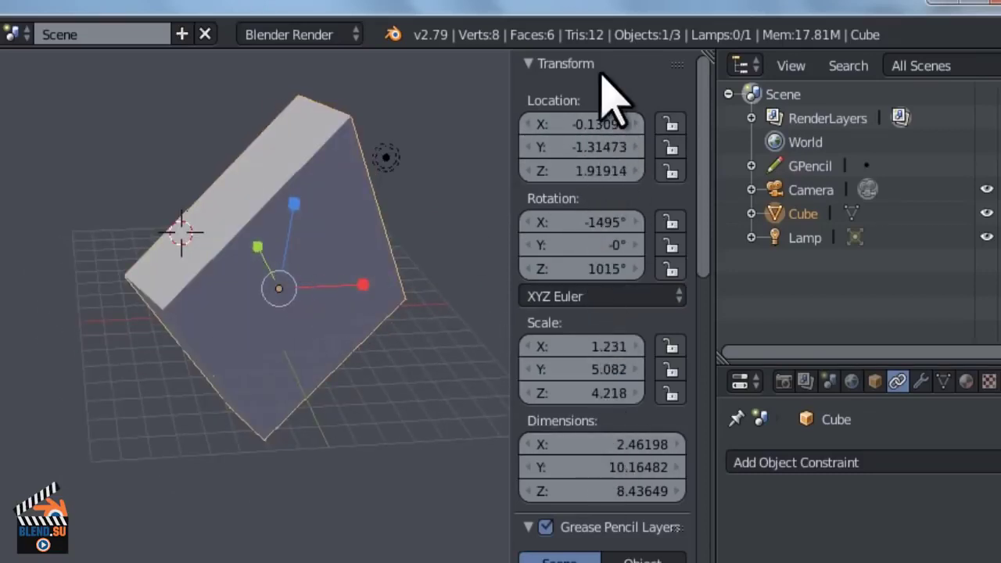
middle_drag(470, 169, 368, 187)
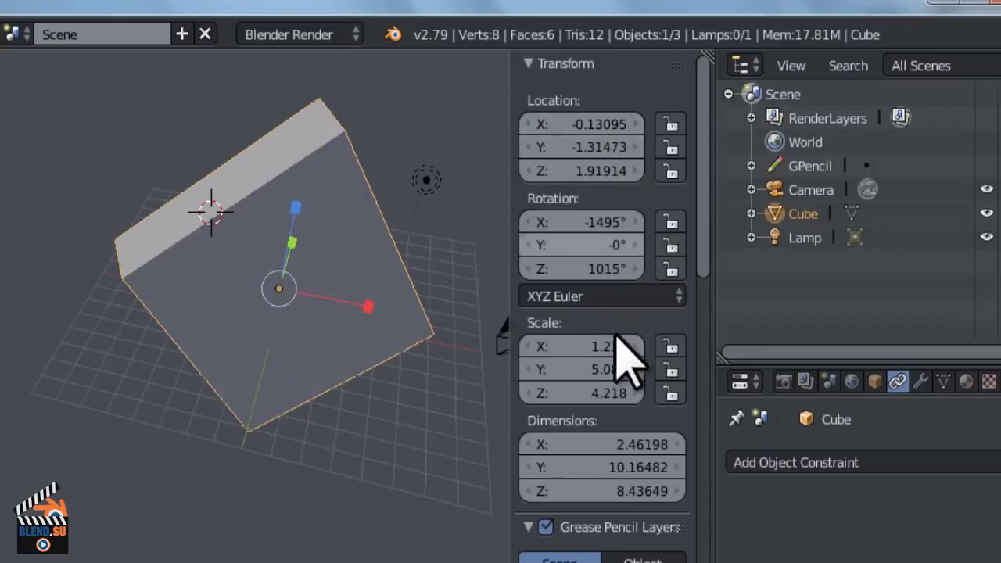
middle_drag(450, 307, 391, 276)
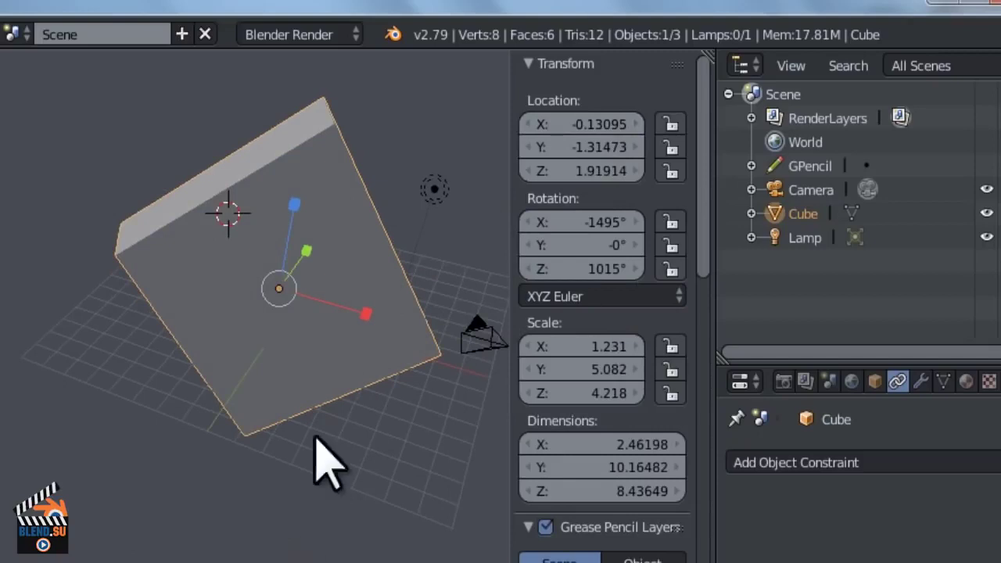
- Change the cube's X location to about -4.171 and its rotation to about -1471° in X and 58.9° in Y
drag(599, 126, 506, 261)
drag(581, 222, 560, 244)
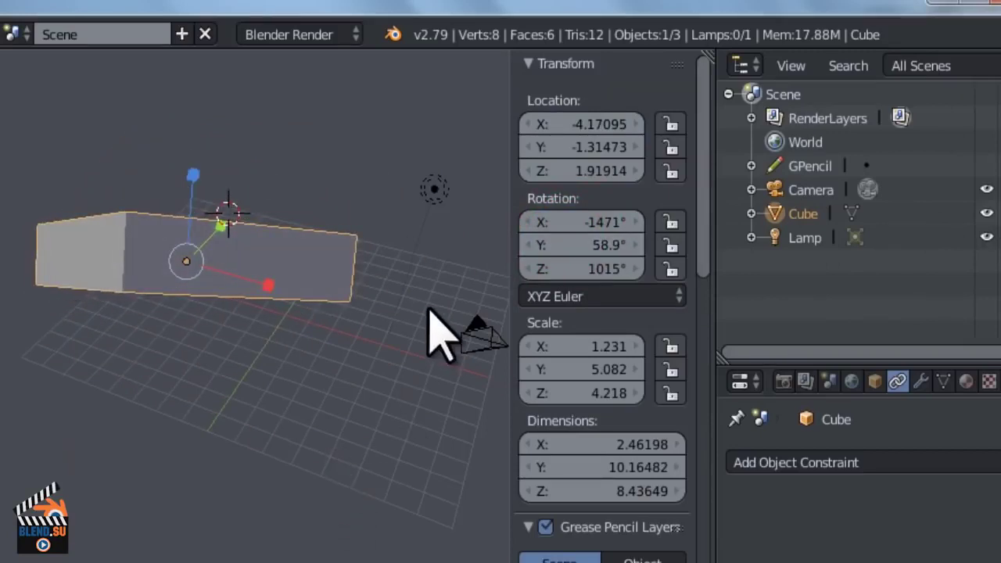
- Reset the cube's location to 0 on the X, Y and Z axes
click(606, 124)
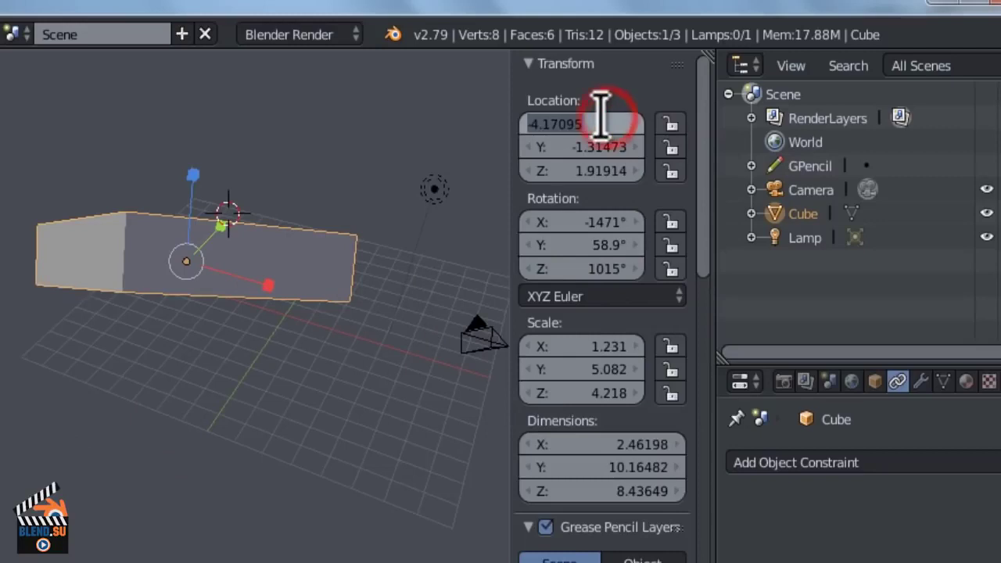
text(o)
drag(599, 124, 491, 118)
text(0)
click(599, 149)
text(0)
click(598, 170)
text(0)
- Reset the cube's rotation to 0° on the X, Y and Z axes
click(603, 222)
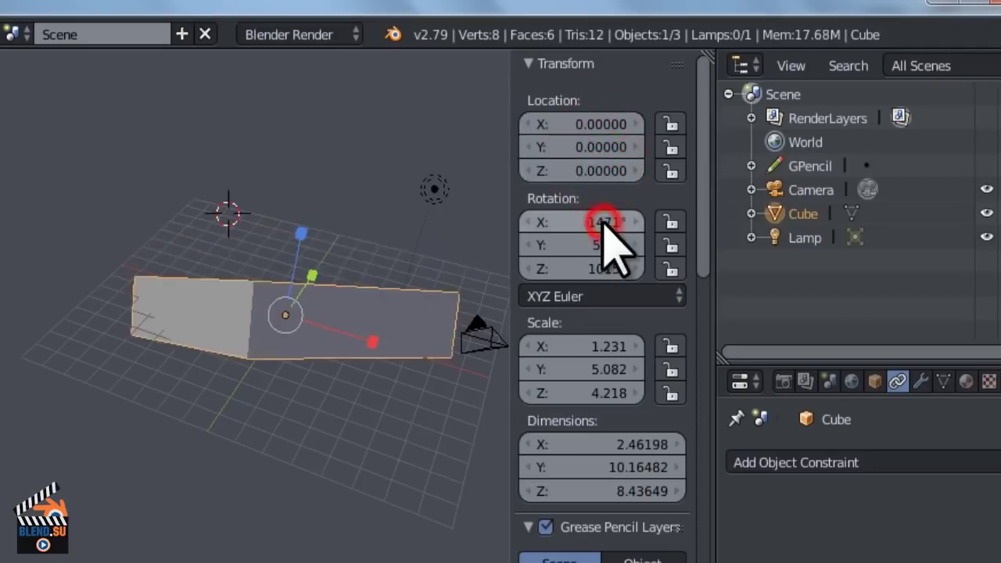
text(0)
click(607, 244)
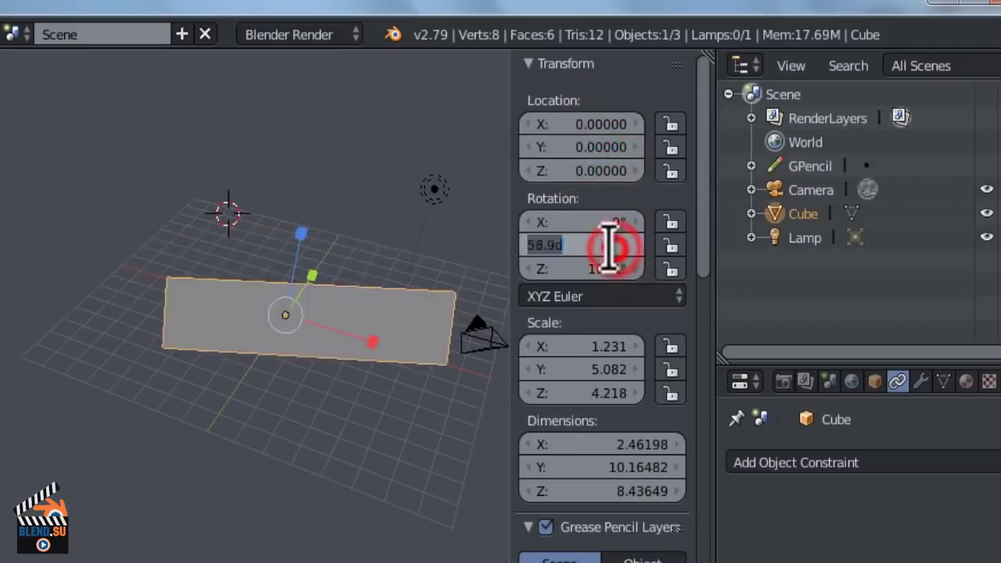
text(0)
key(Return)
click(605, 268)
text(0)
click(611, 296)
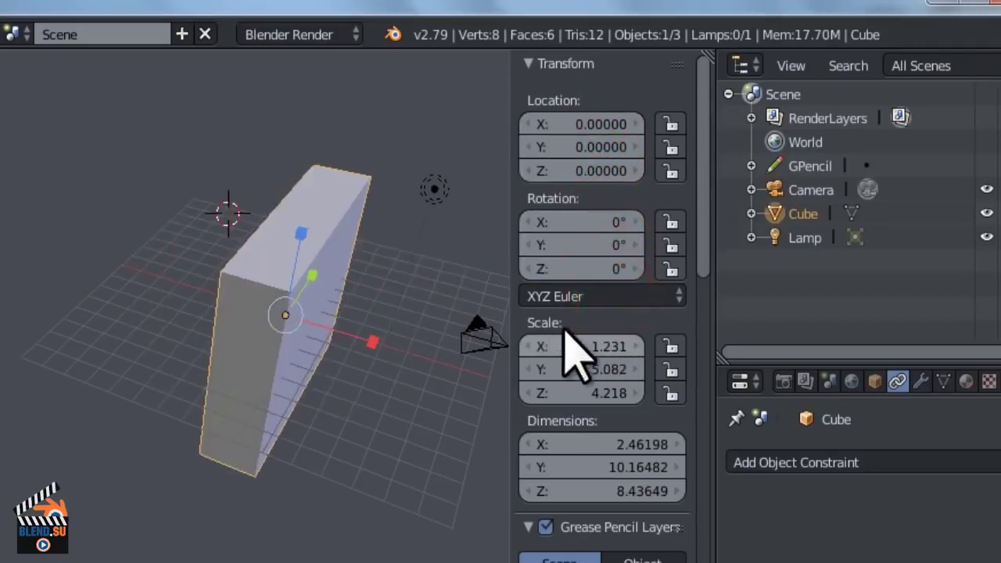
- Set the cube's scale to 1 on the X, Y and Z axes
click(590, 344)
text(1)
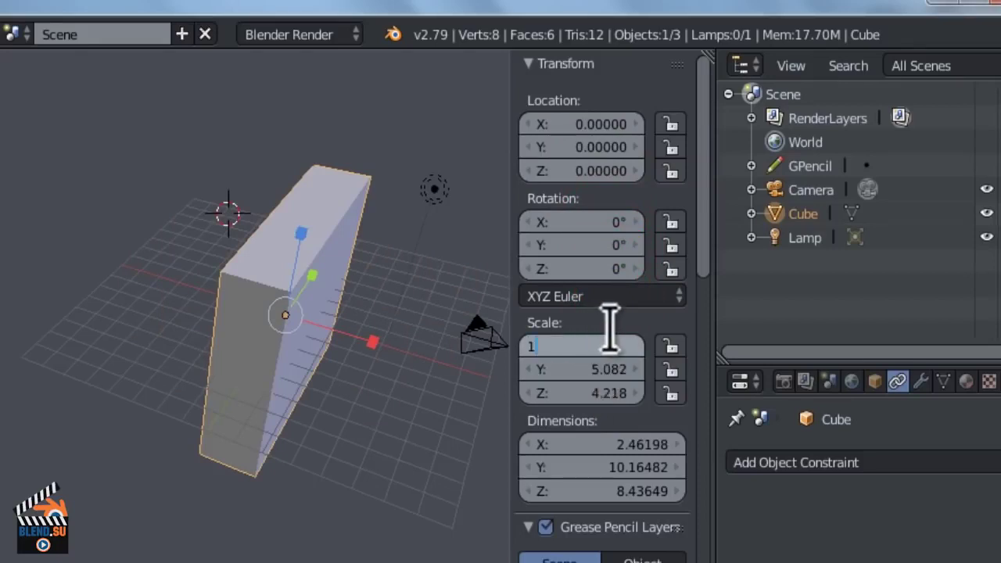
click(615, 320)
click(599, 369)
text(1)
click(622, 325)
click(603, 389)
text(1)
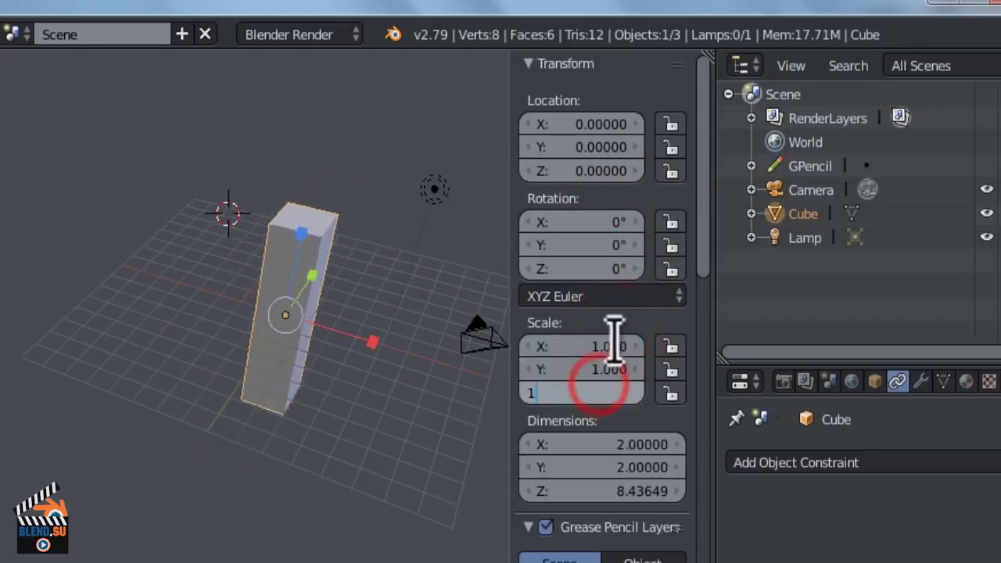
click(622, 328)
- Switch the transform manipulator back to translation and hide the 3D view's properties region
scroll(348, 320, up, 2)
middle_drag(335, 297, 99, 270)
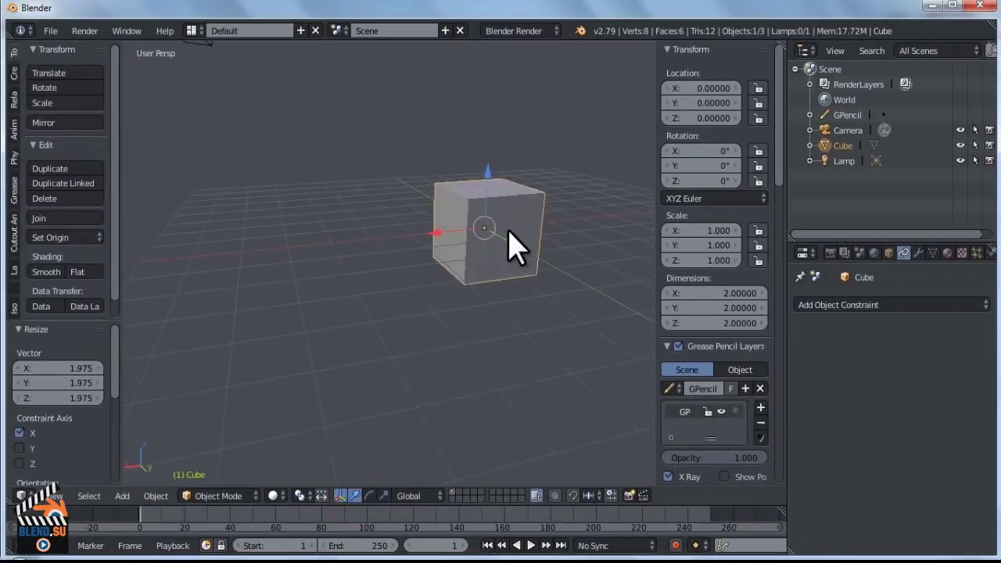
key(n)
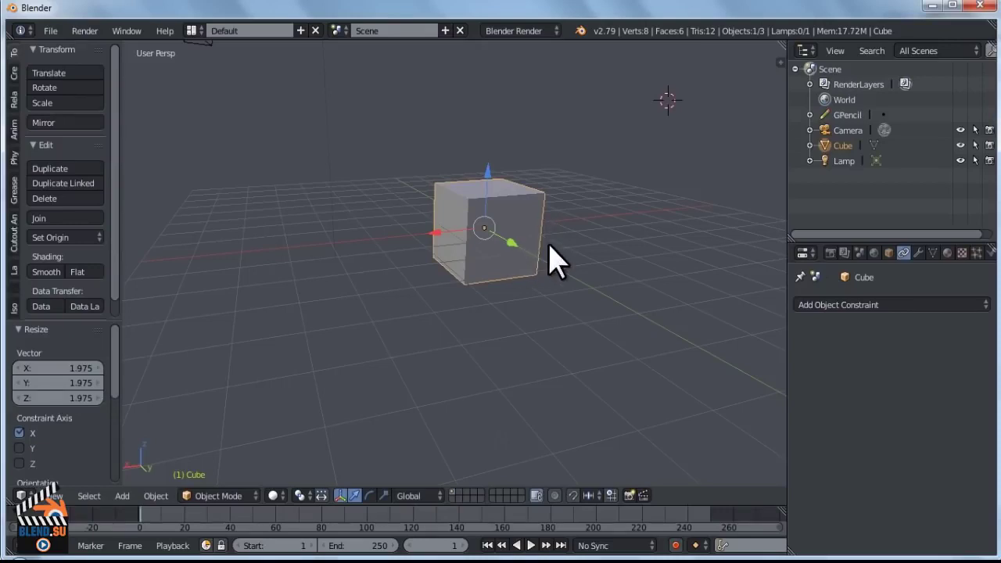
- Move the cube freely by about -5.201 on X, 1.974 on Y and 1.320 on Z
middle_drag(516, 188, 438, 438)
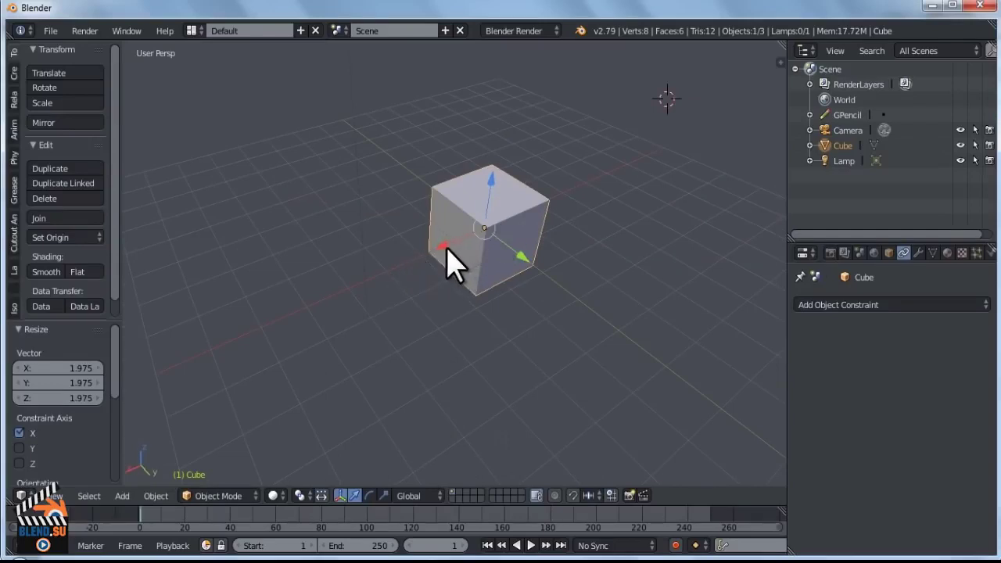
key(g)
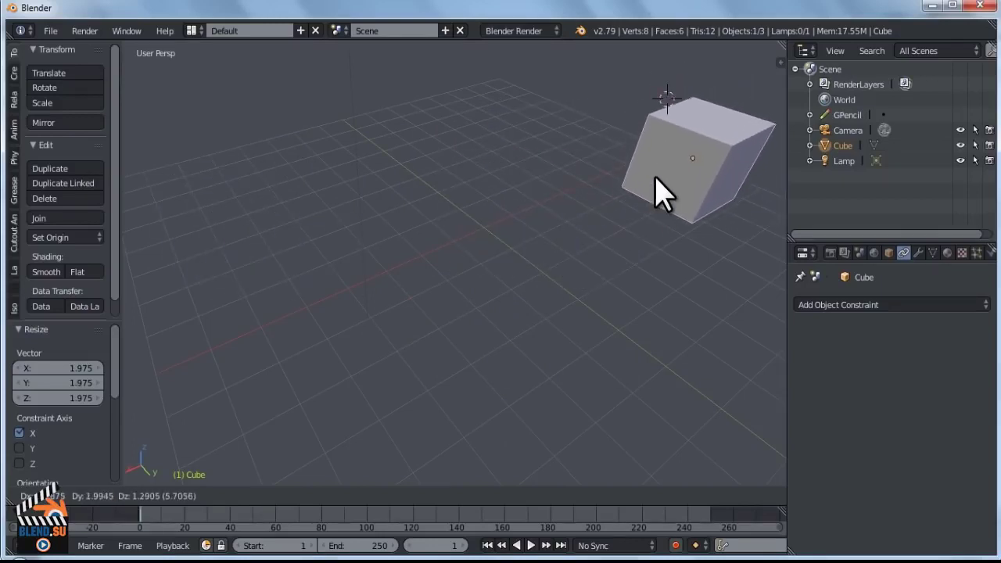
click(657, 178)
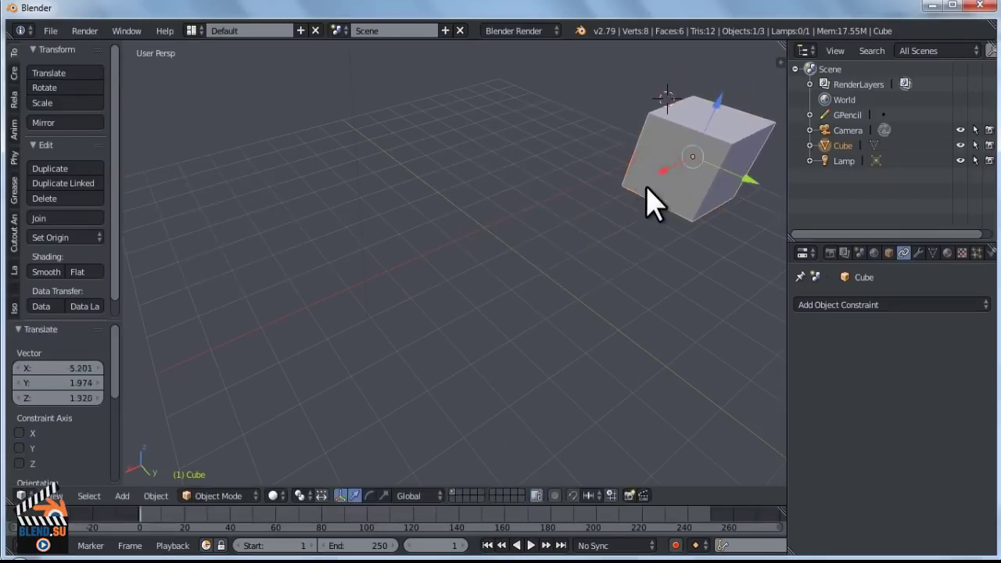
shift+middle_drag(660, 156, 514, 196)
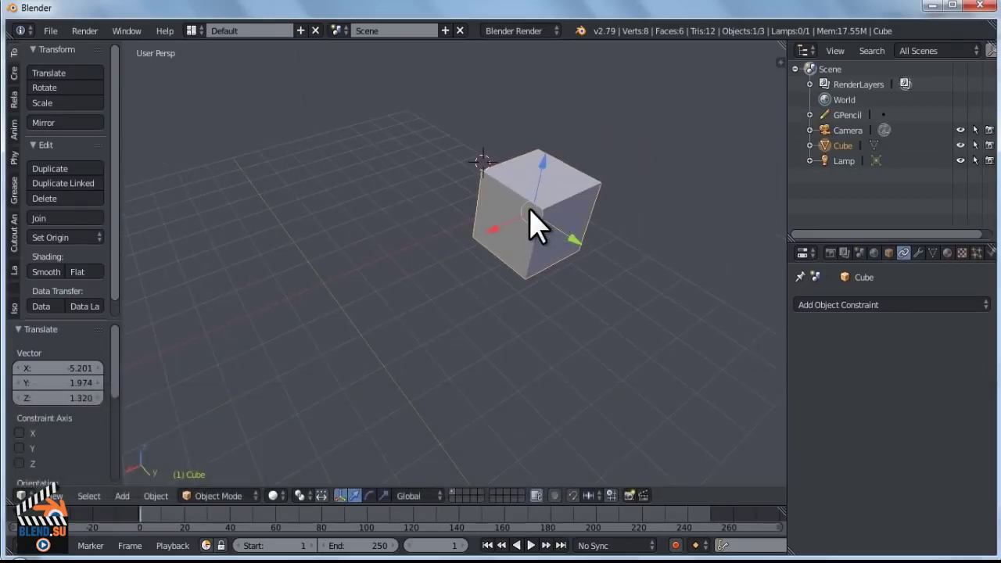
key(g)
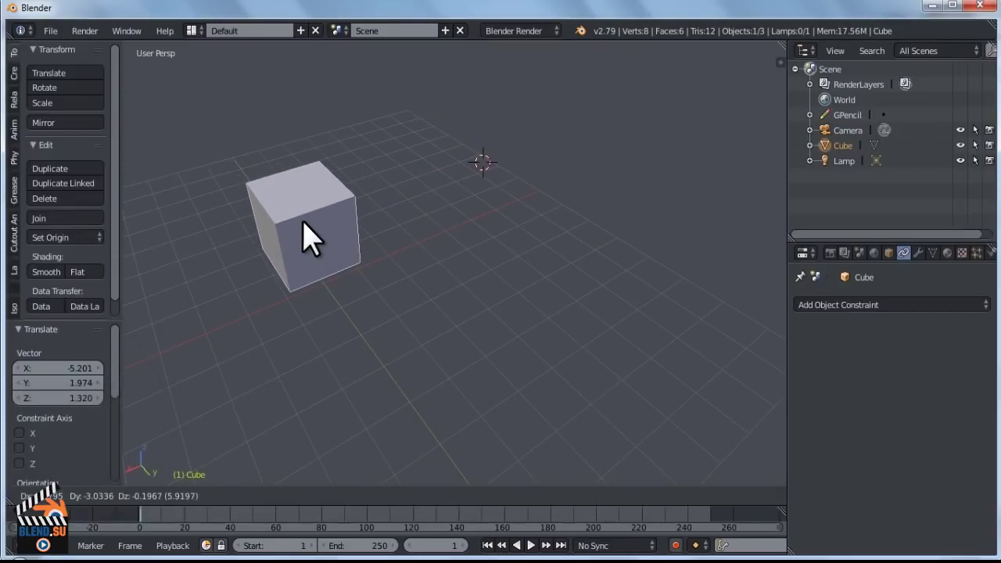
click(551, 258)
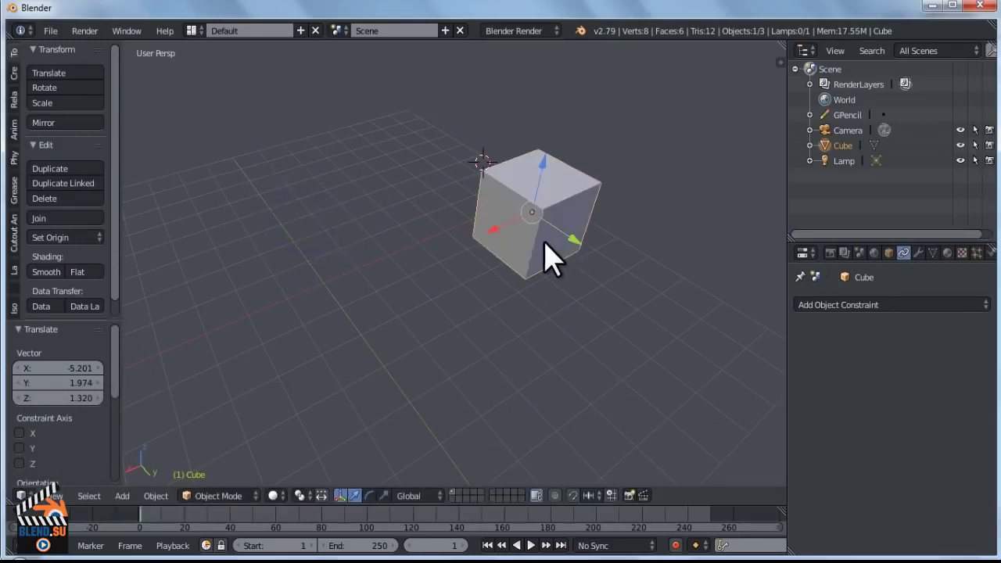
scroll(508, 235, down, 1)
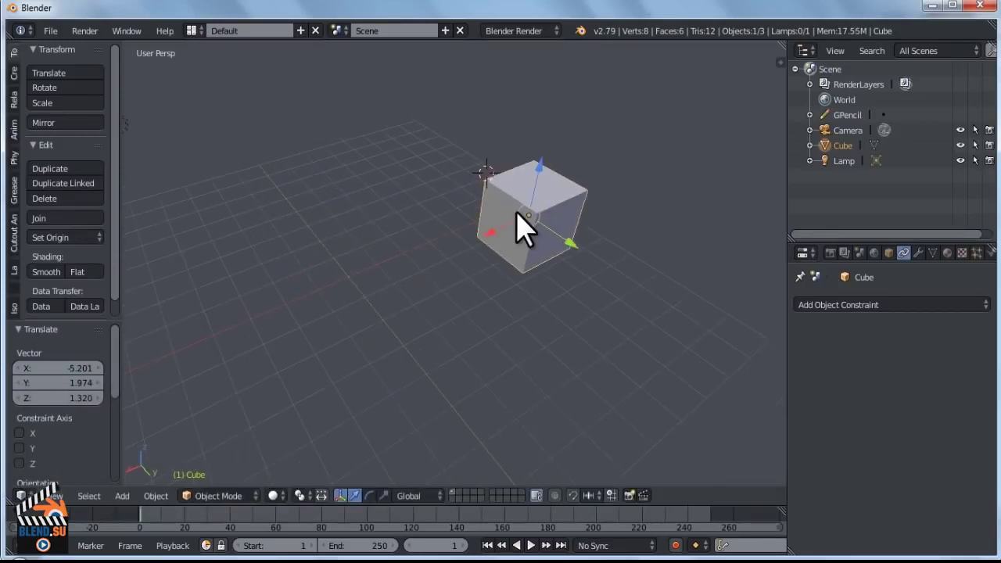
scroll(524, 210, up, 2)
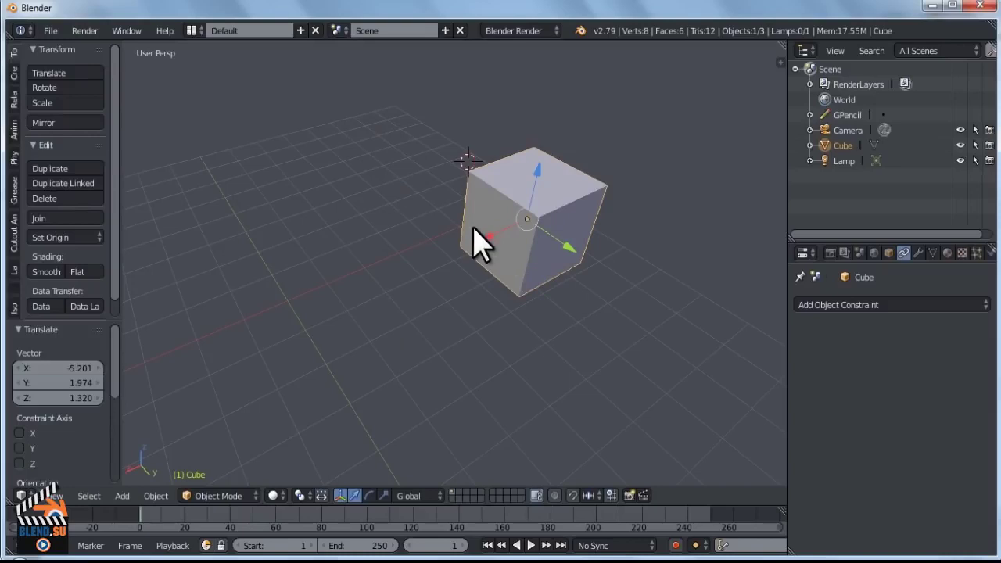
key(r)
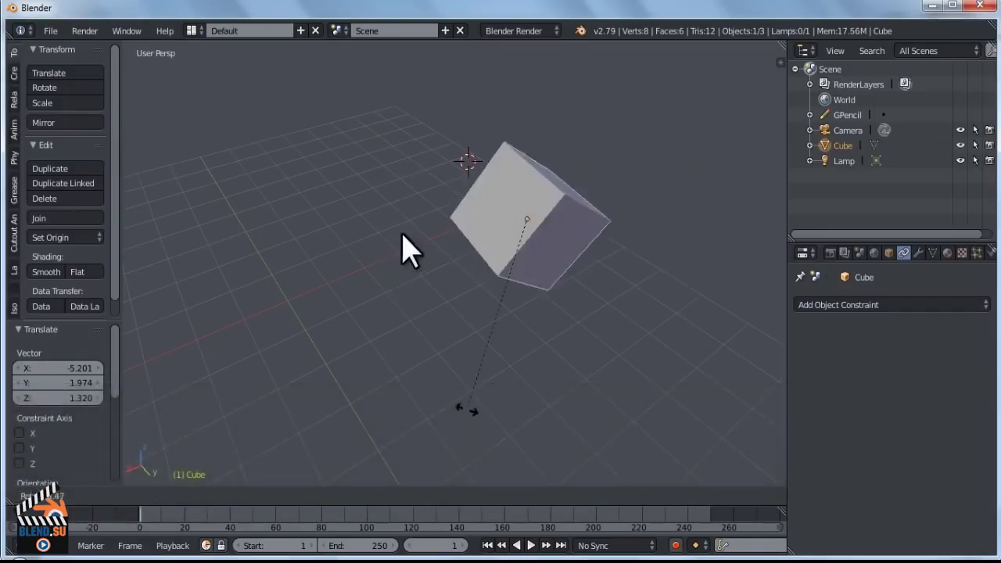
right_click(644, 186)
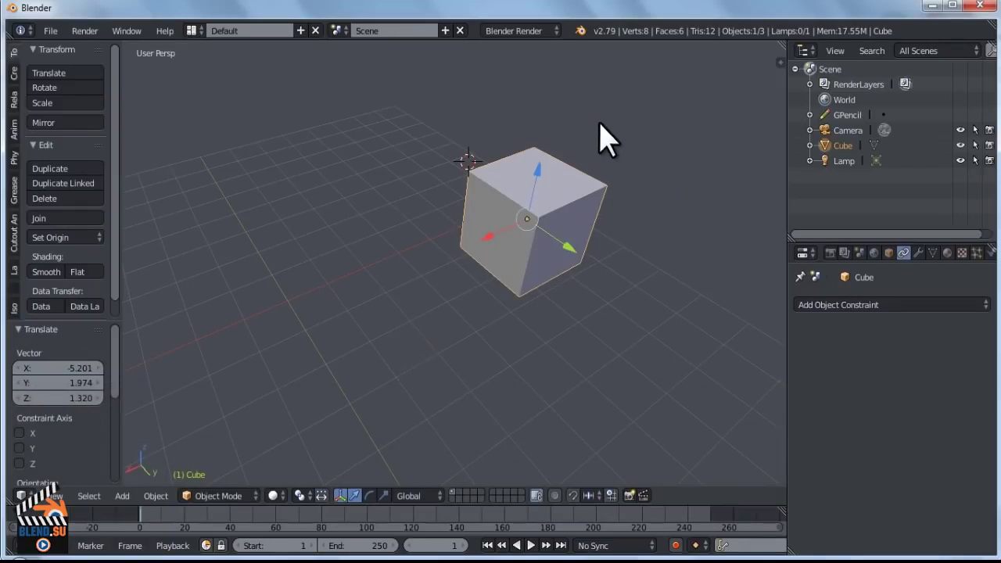
- Rotate the cube freely by about 37.7° and scale it uniformly by a factor of about 0.573
key(r)
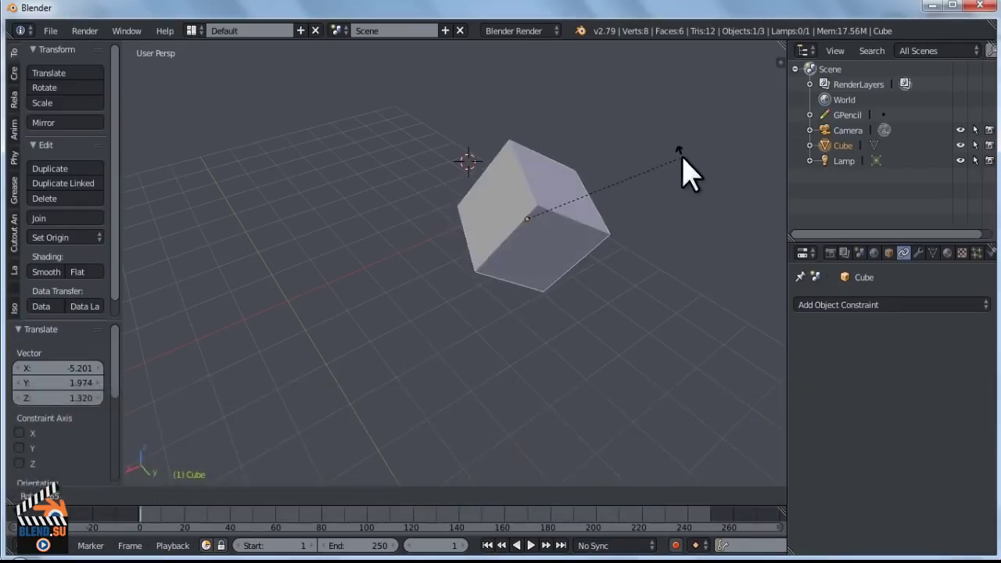
click(682, 157)
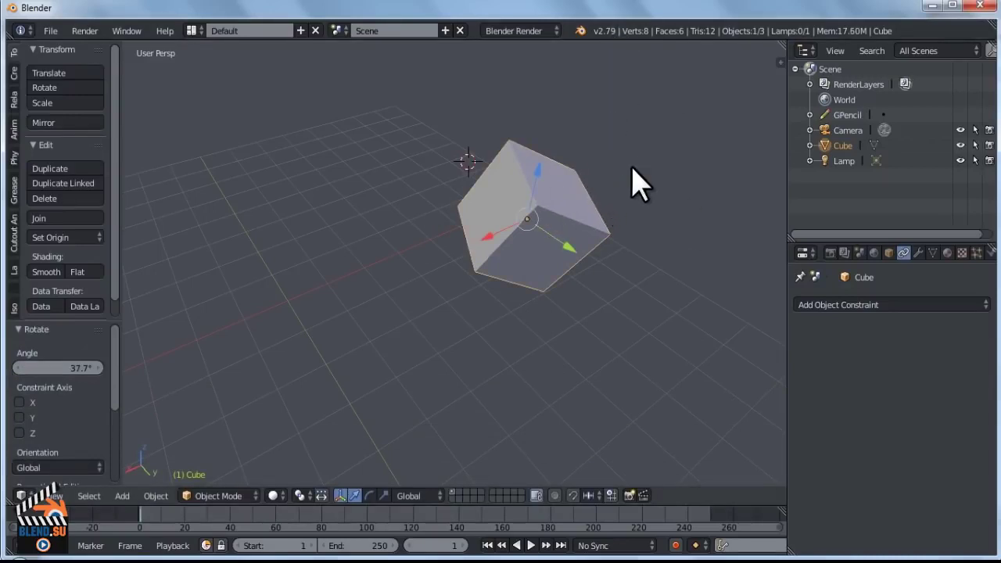
key(s)
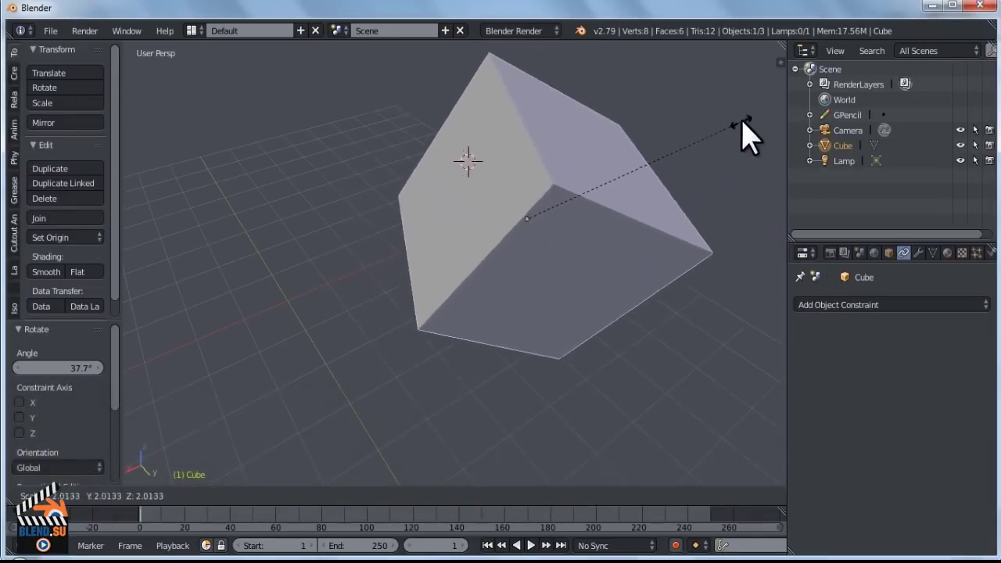
click(588, 207)
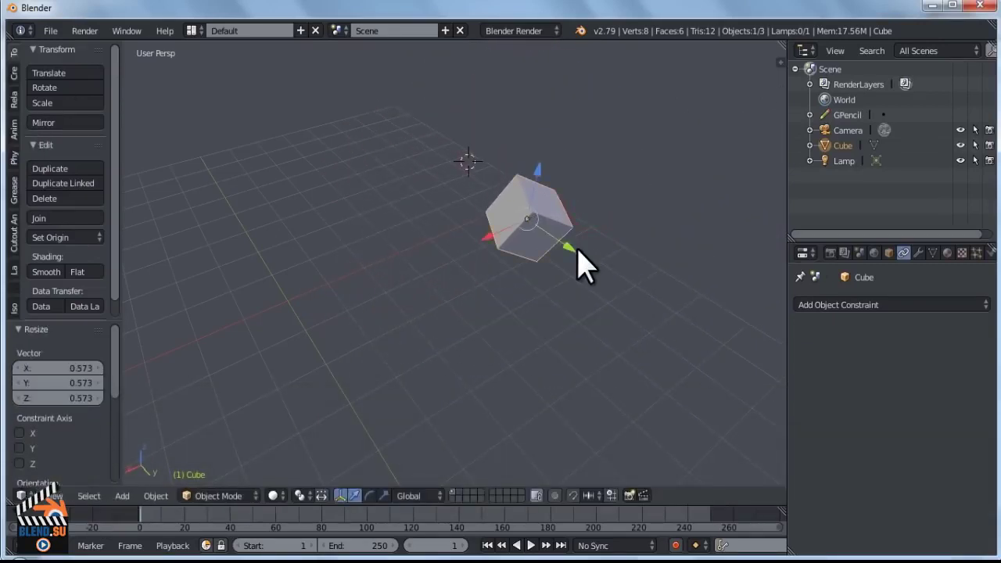
mouse_move(555, 249)
middle_down()
mouse_move(492, 245)
mouse_move(566, 237)
middle_up()
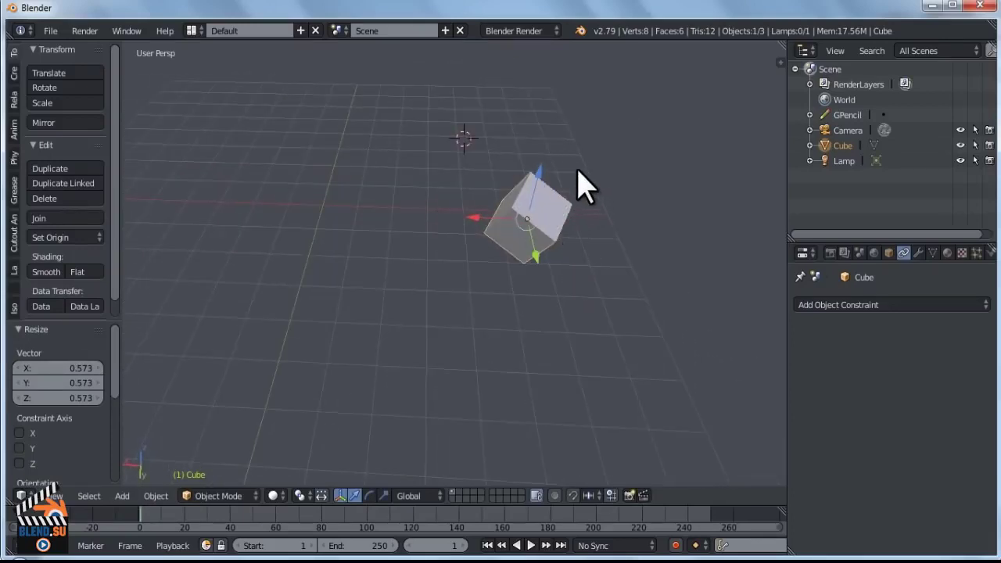
key(r)
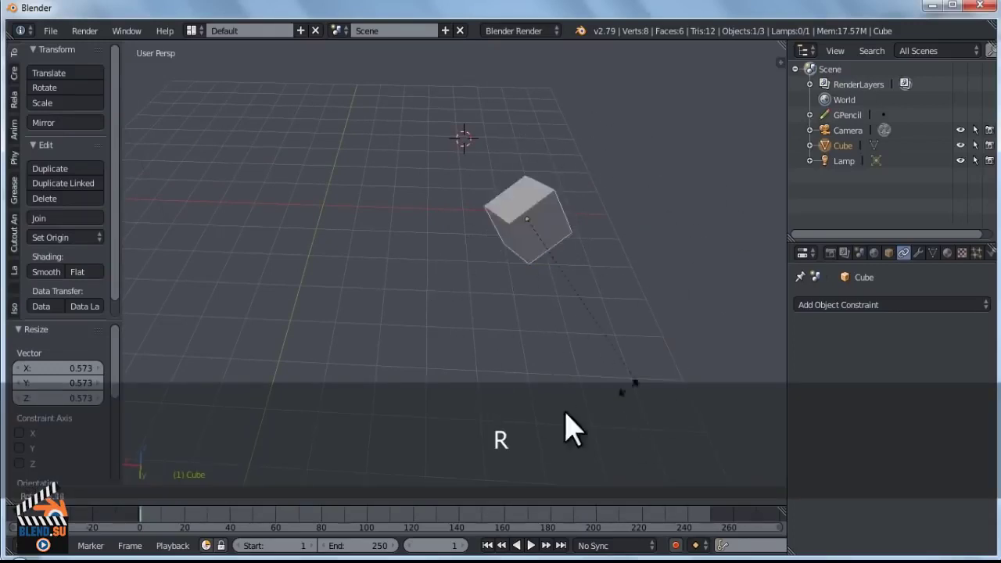
click(428, 199)
key(r)
click(540, 321)
right_click(462, 246)
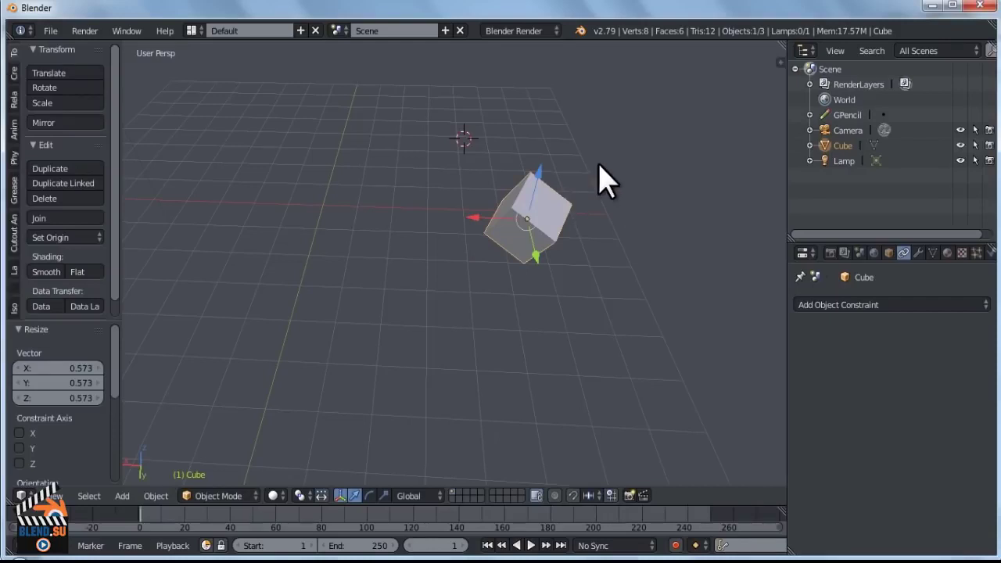
key(g)
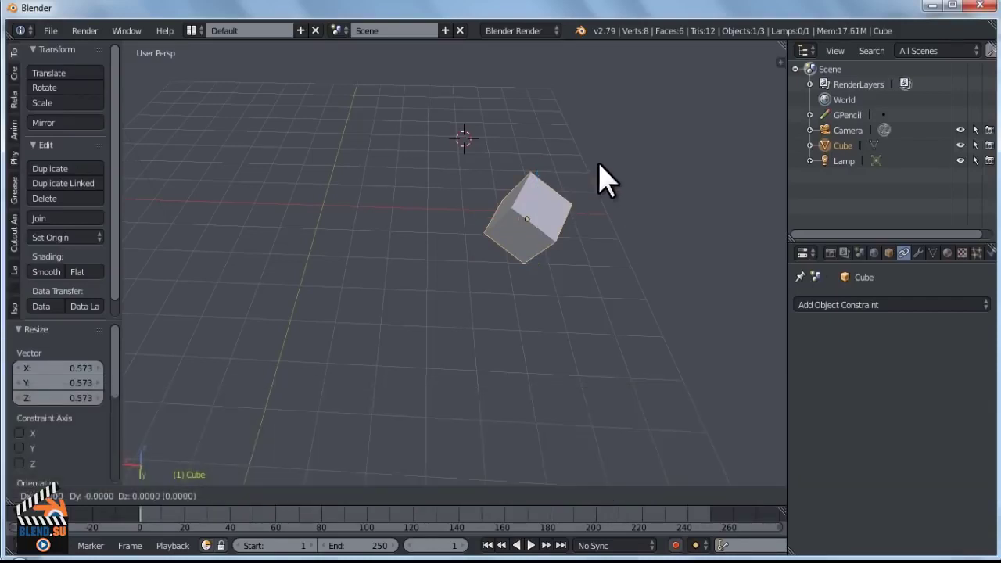
right_click(543, 175)
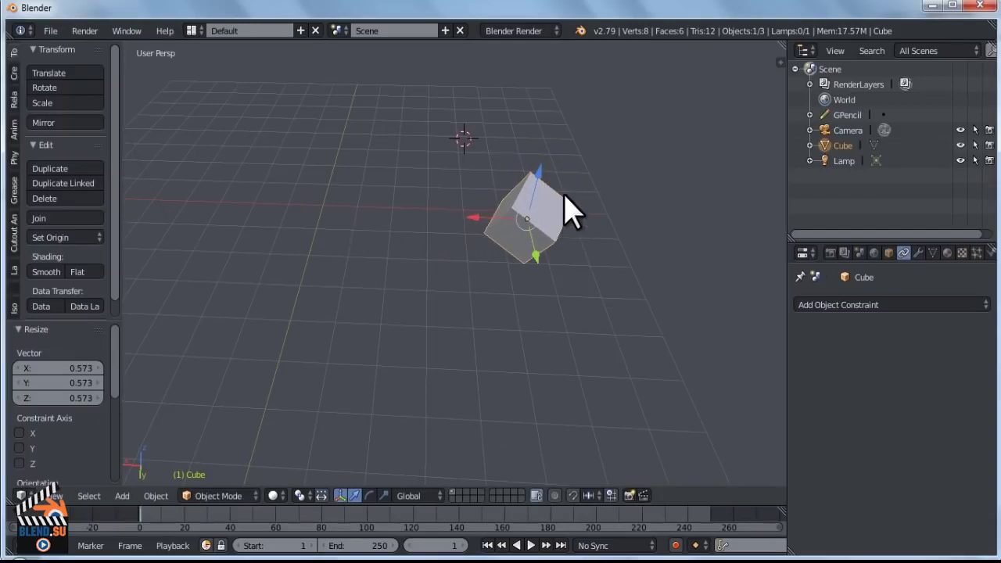
- Move the cube along the global X axis only, by about 4.99 units
key(g)
key(x)
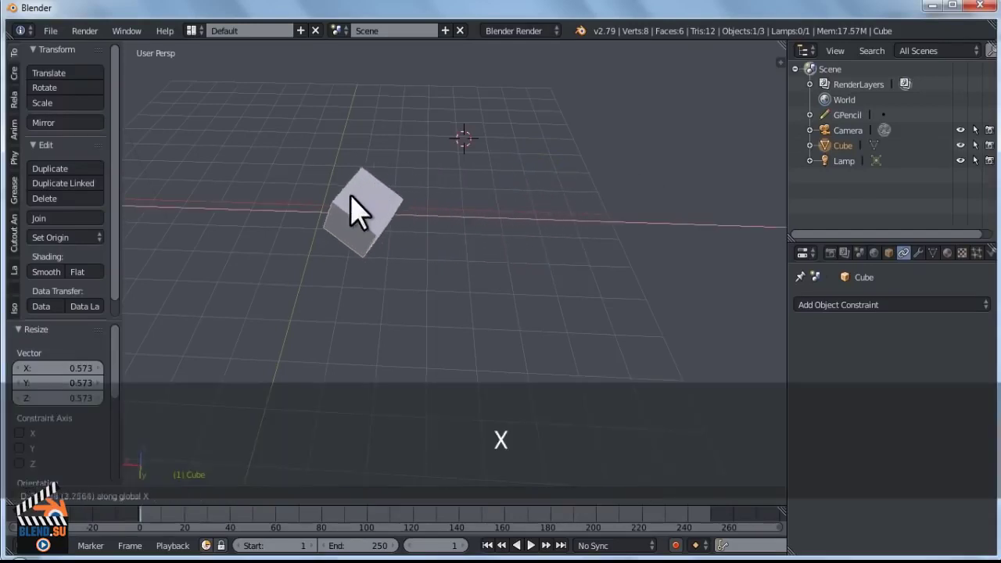
click(352, 224)
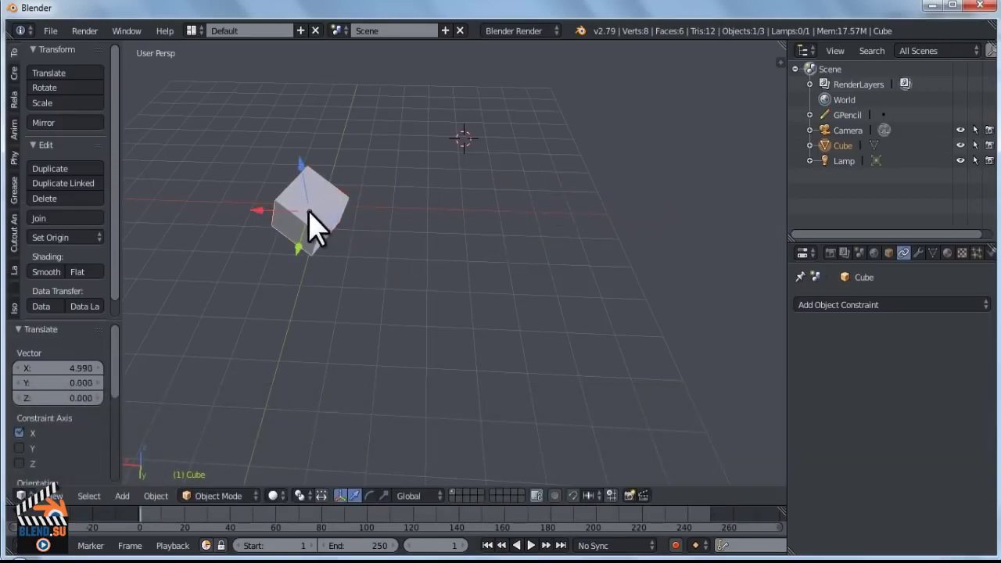
- Rotate the cube around the global Z axis only, by about -772°
middle_drag(477, 238, 383, 258)
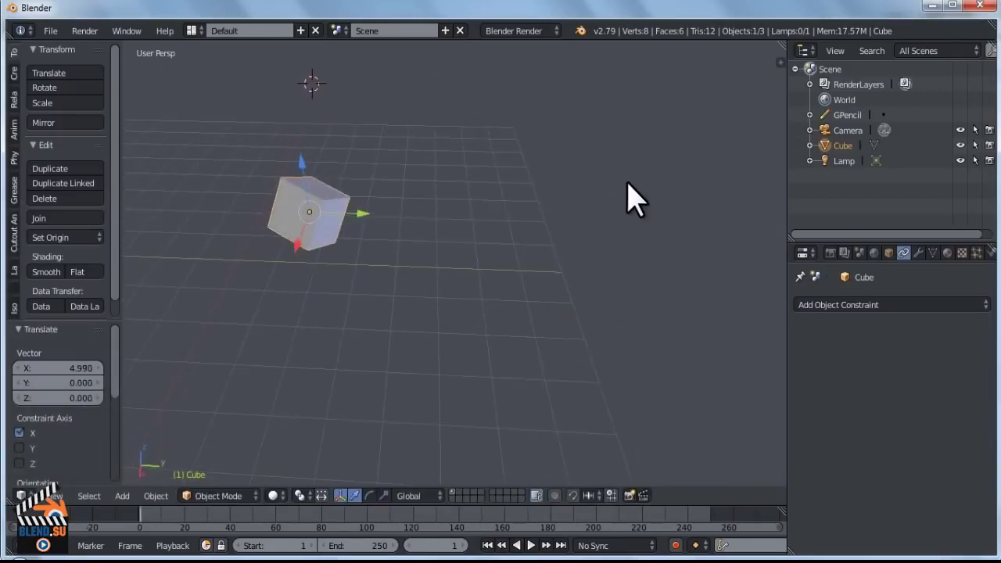
key(r)
key(z)
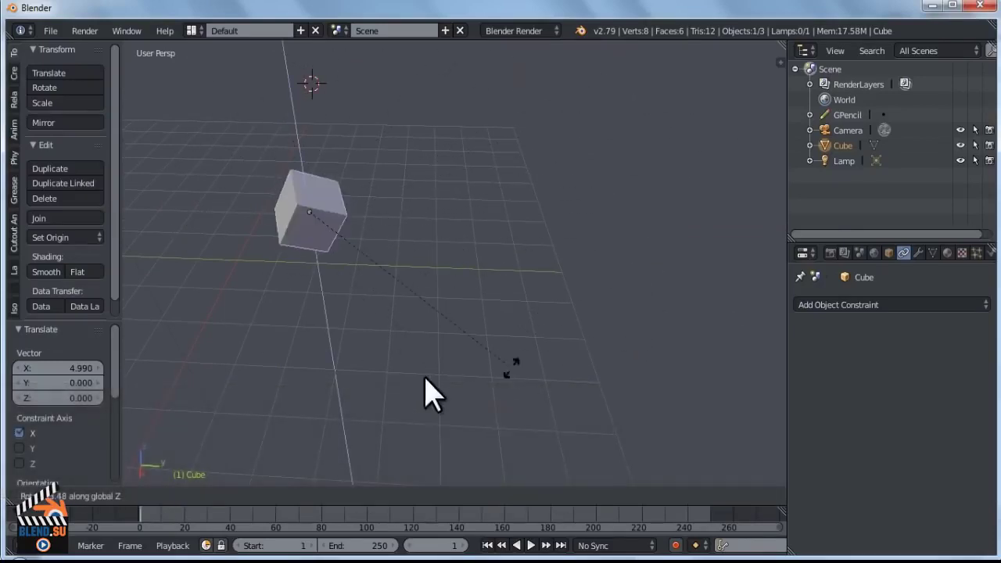
click(500, 192)
- Scale the cube along the global Y axis only
shift+middle_drag(356, 211, 403, 210)
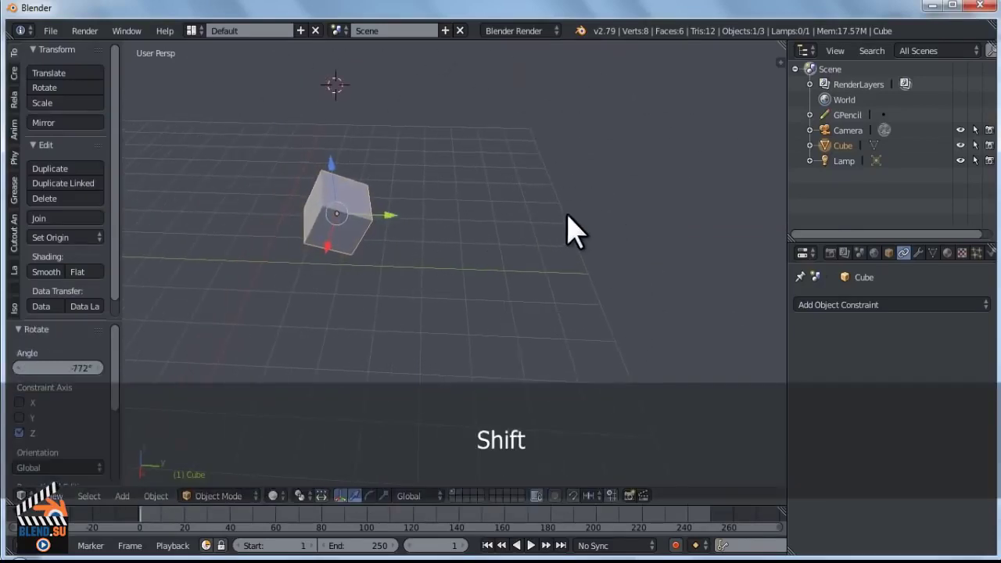
shift+middle_drag(434, 167, 489, 198)
key(s)
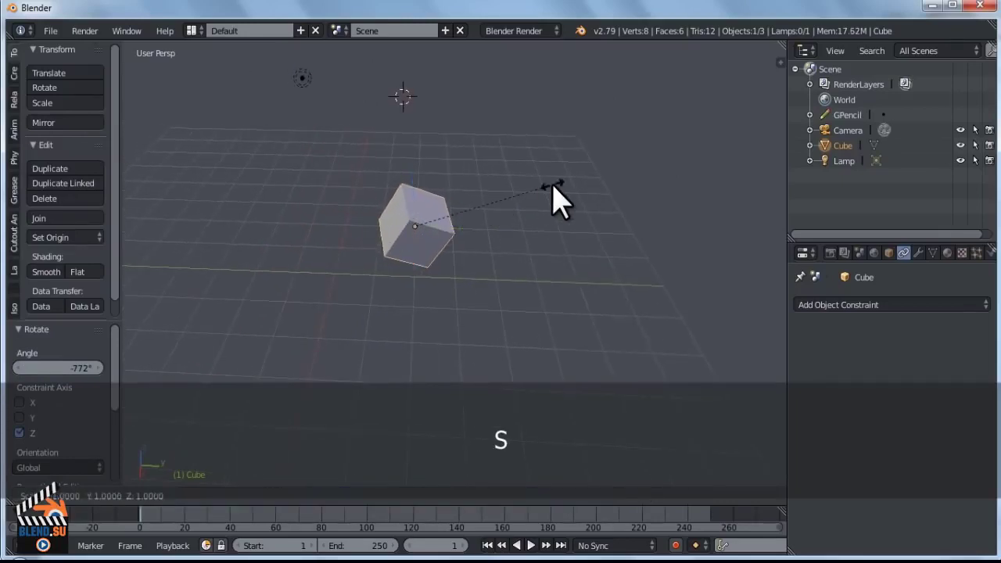
key(y)
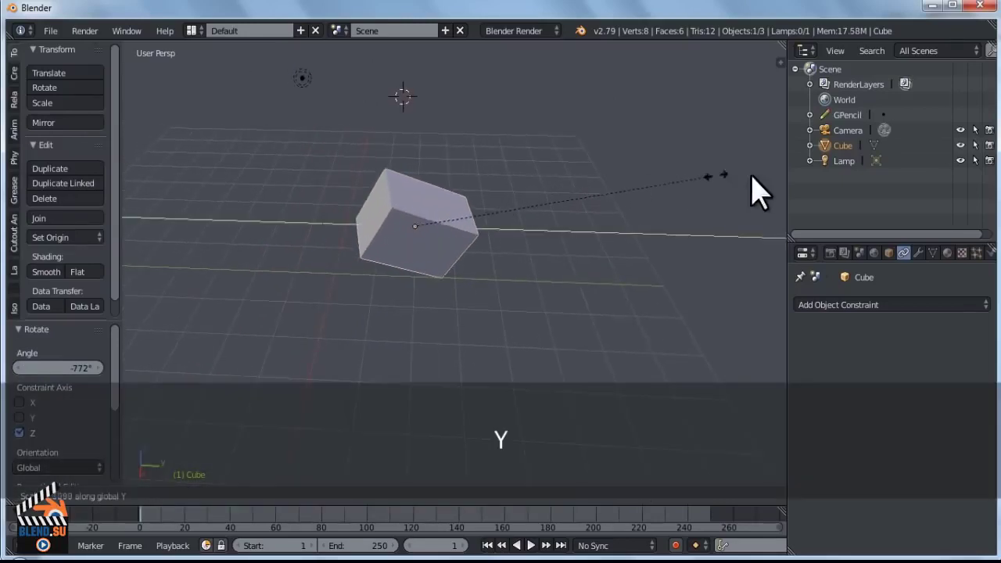
click(537, 213)
middle_drag(537, 213, 418, 195)
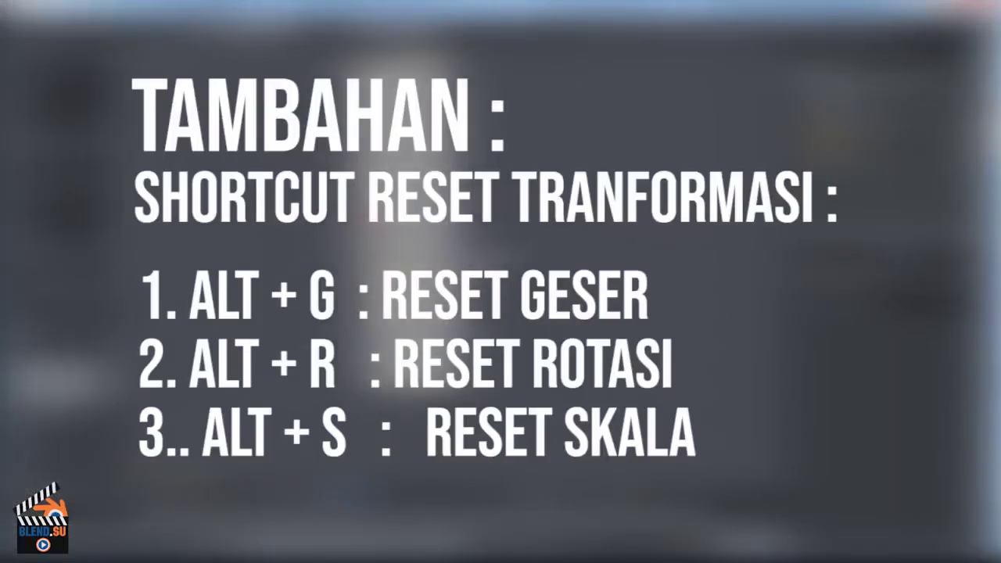